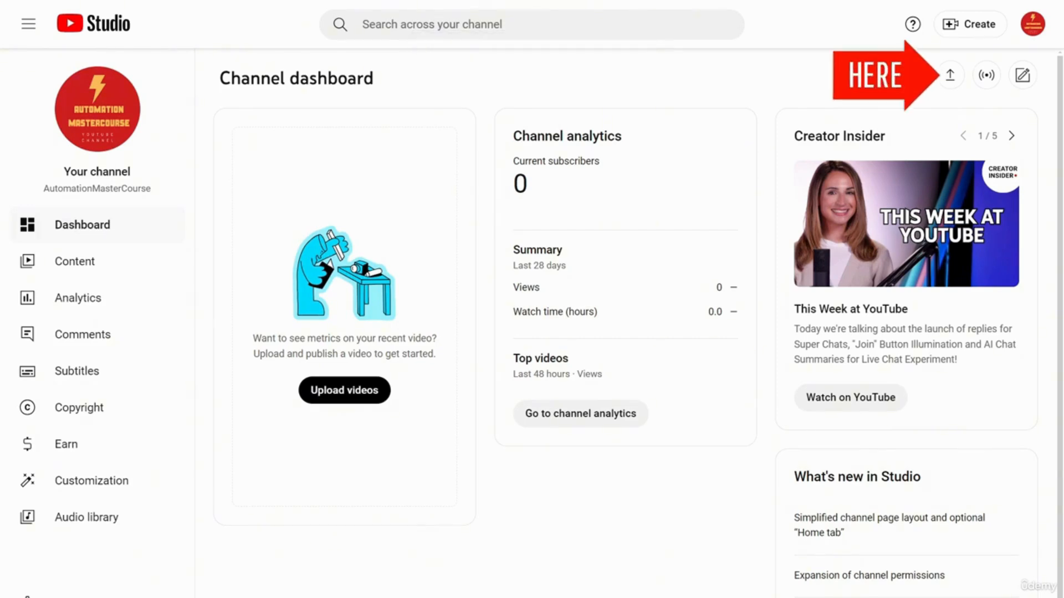
Step: Upload the video file whose name starts with "9. How Content Creators Make Money" to the channel
{"action": "left_click", "coordinate": [959, 78]}
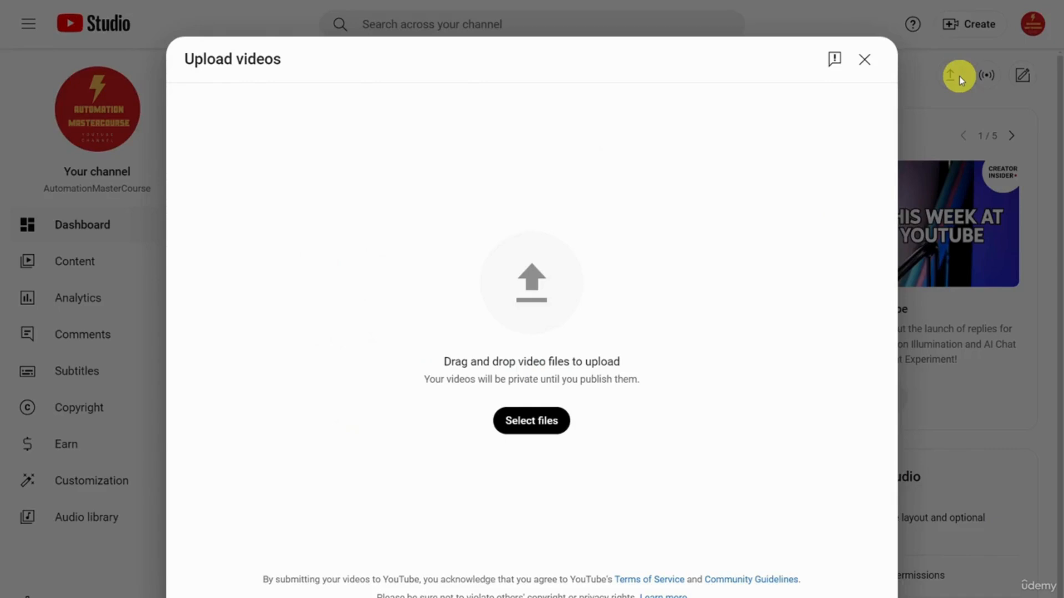
{"action": "left_click", "coordinate": [541, 423]}
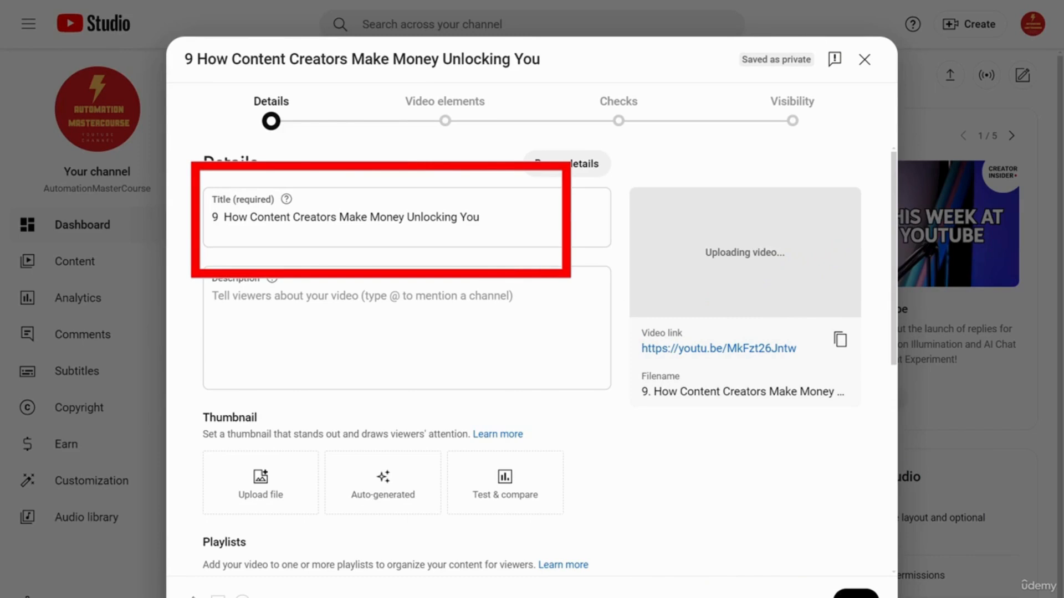
Step: Edit the video title to read "How Content Creators Make Money on YouTube | Unlocking YouTube Secrets"
{"action": "left_click", "coordinate": [233, 227]}
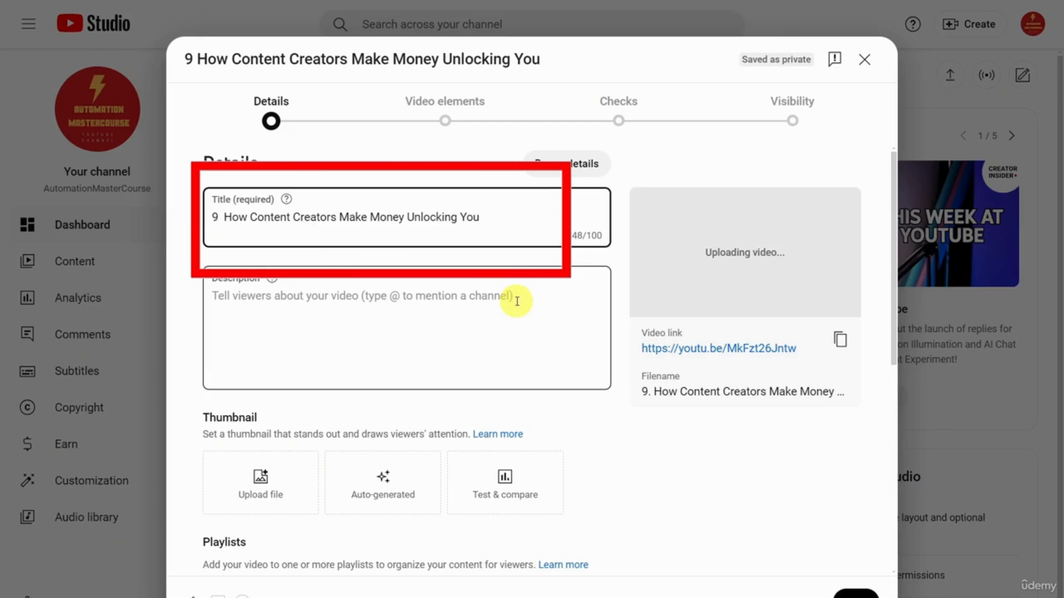
{"action": "key", "text": "BackSpace"}
{"action": "key", "text": "BackSpace"}
{"action": "key", "text": "BackSpace"}
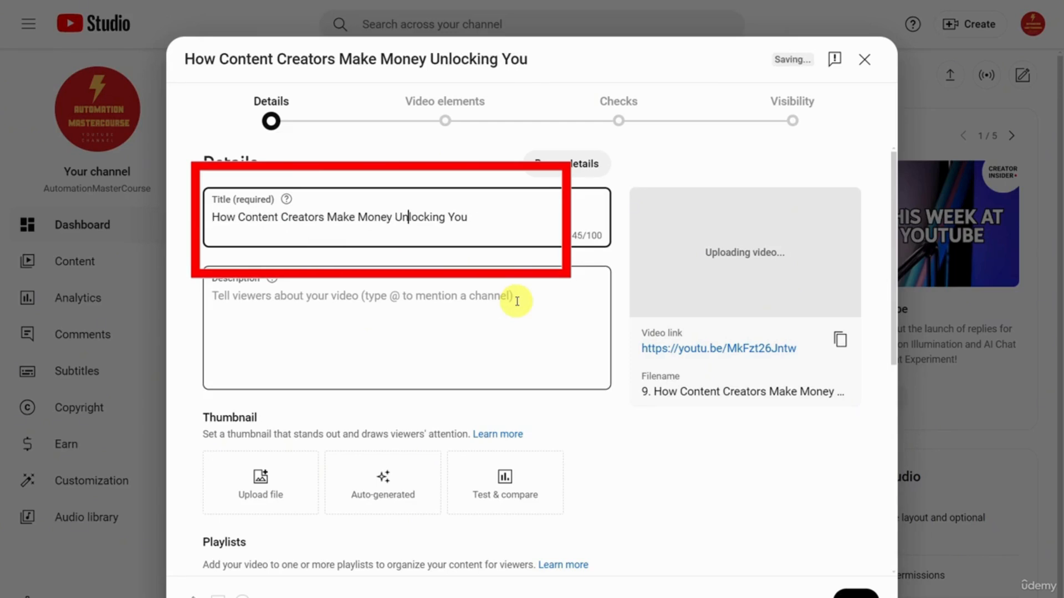
{"action": "type", "text": "on You"}
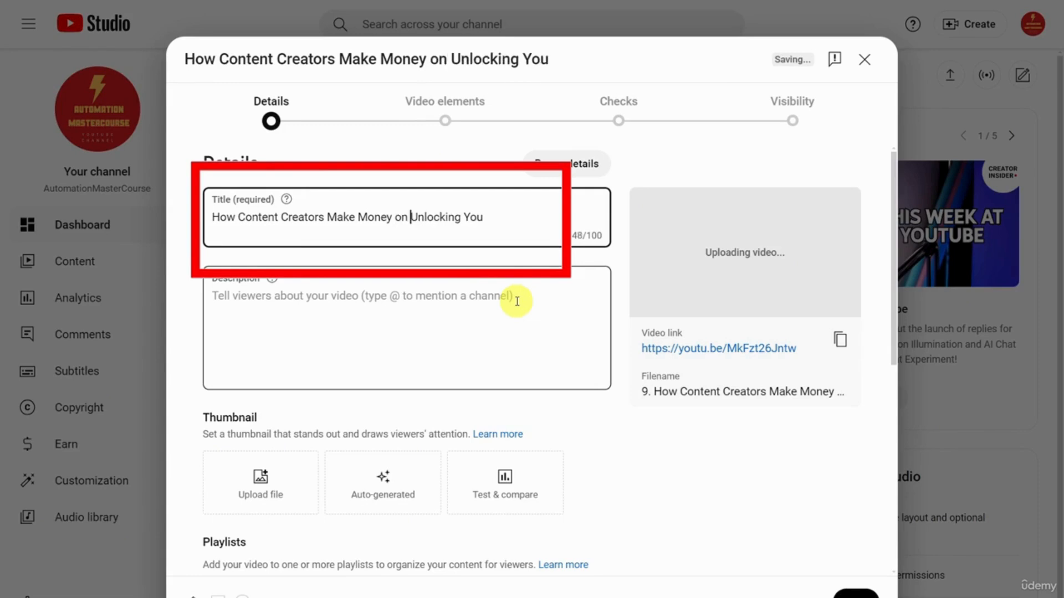
{"action": "type", "text": "Tube "}
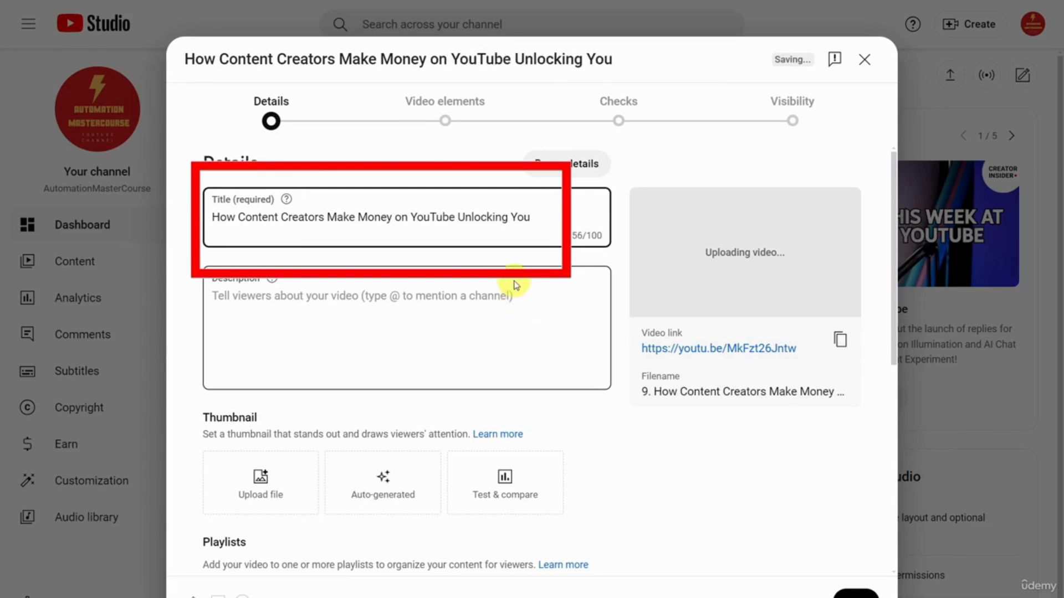
{"action": "type", "text": "| "}
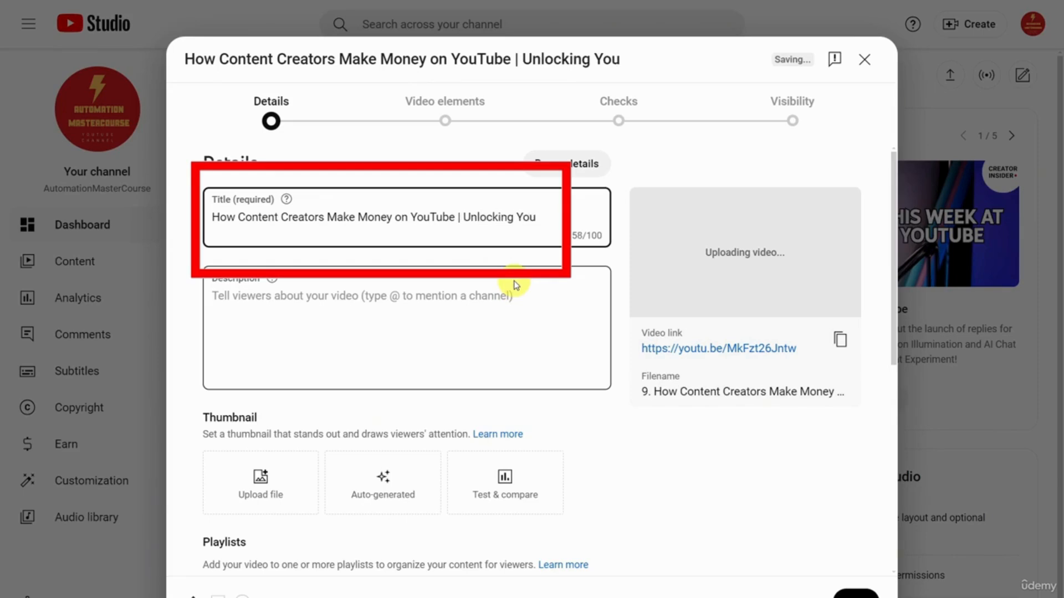
{"action": "type", "text": "Tube "}
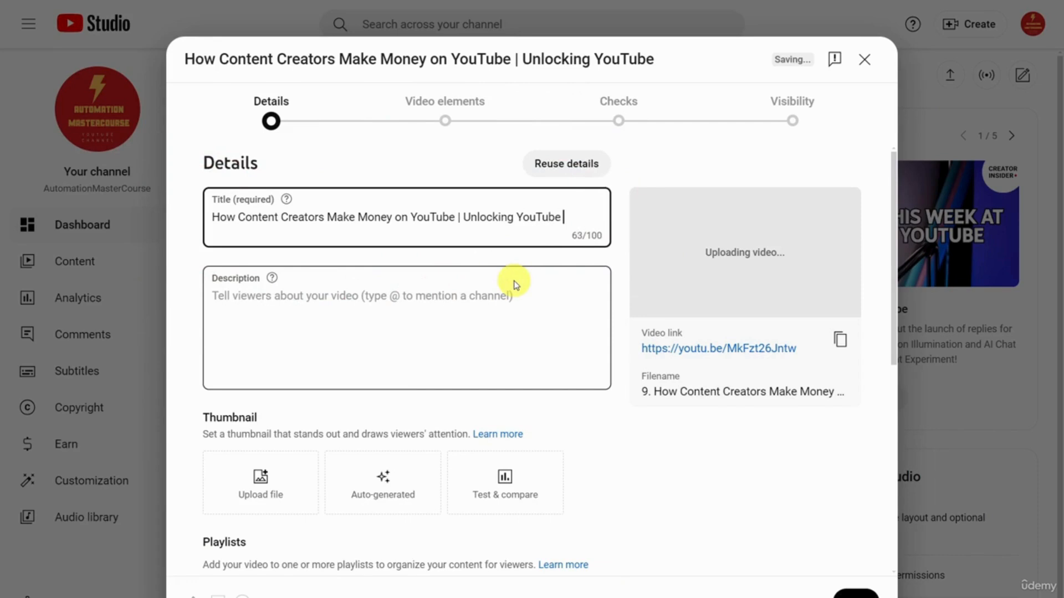
{"action": "type", "text": "Sectrets"}
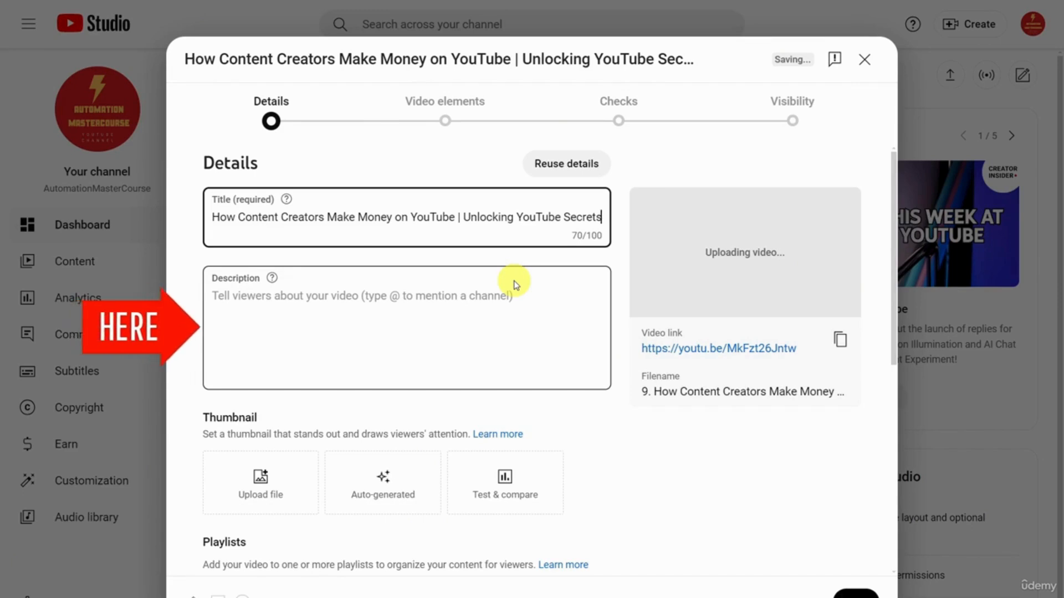
Step: Paste the prepared text about earning money on YouTube as the description, and use the auto-generated image of the couple as thumbnail
{"action": "left_click", "coordinate": [516, 285]}
{"action": "key", "text": "ctrl+v"}
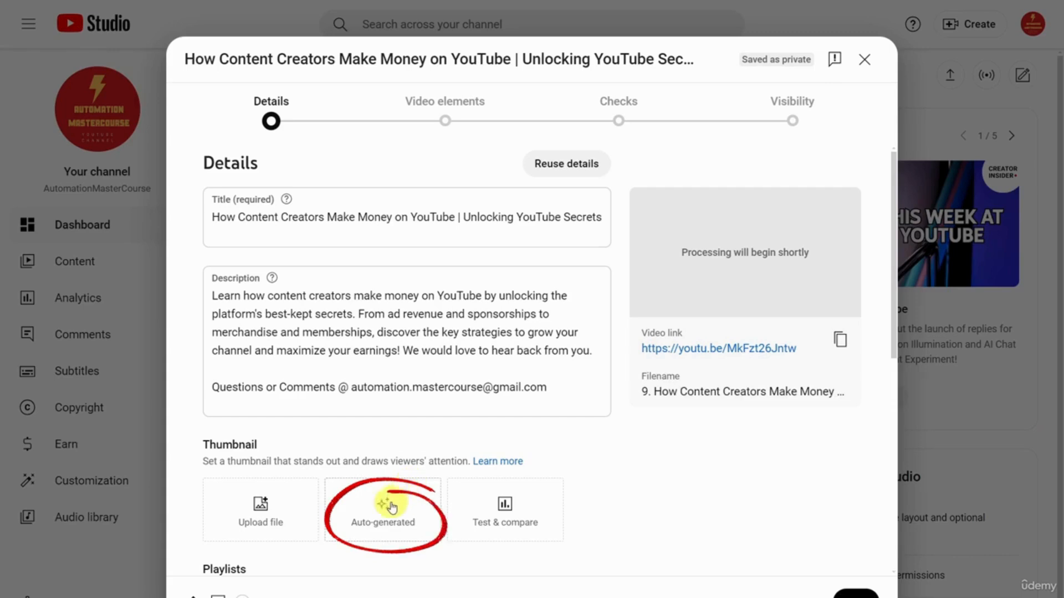
{"action": "left_click", "coordinate": [417, 507]}
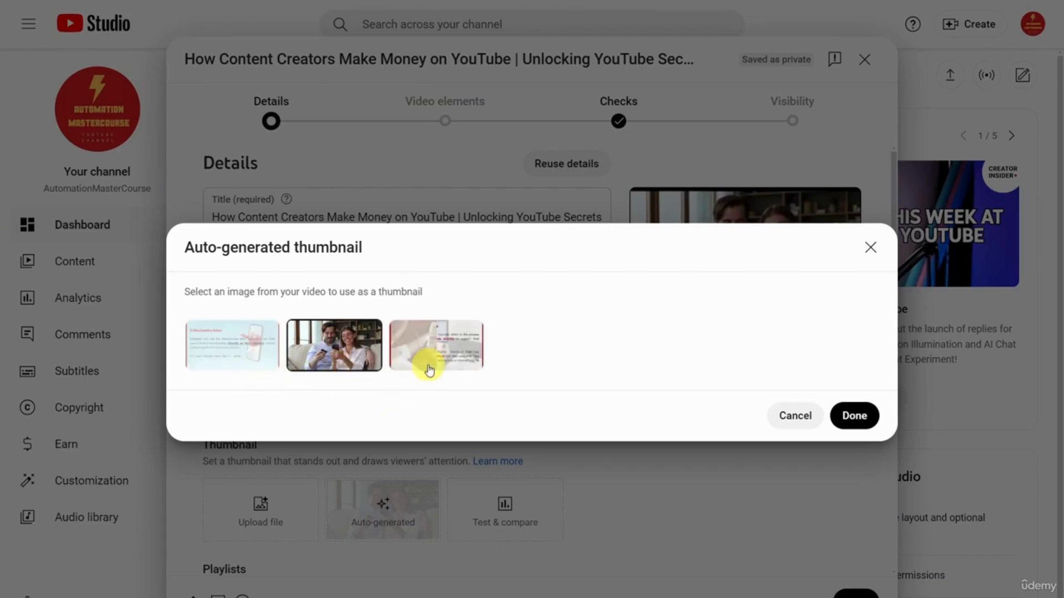
{"action": "left_click", "coordinate": [321, 346]}
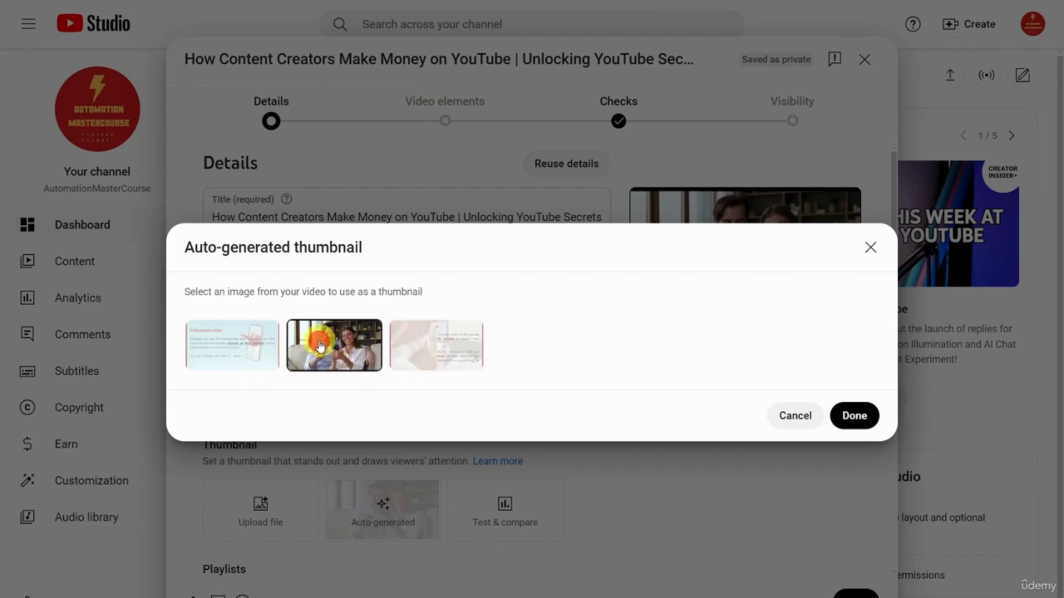
{"action": "left_click", "coordinate": [854, 417]}
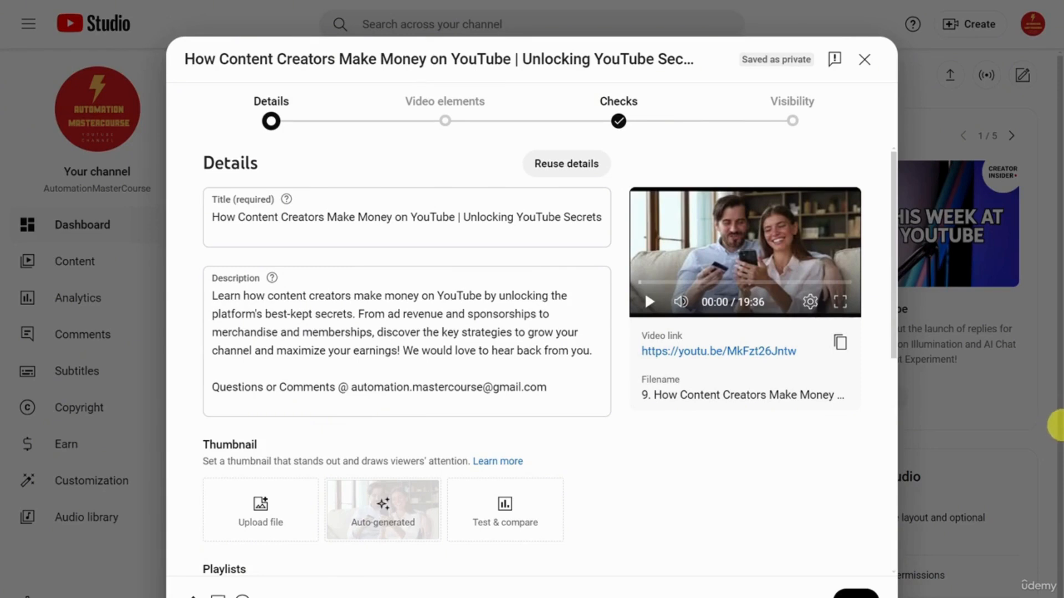
Step: Create a new public playlist titled "Automation MasterCourse" and assign the video to it
{"action": "left_click_drag", "start_coordinate": [893, 341], "coordinate": [902, 467]}
{"action": "left_click_drag", "start_coordinate": [894, 316], "coordinate": [902, 386]}
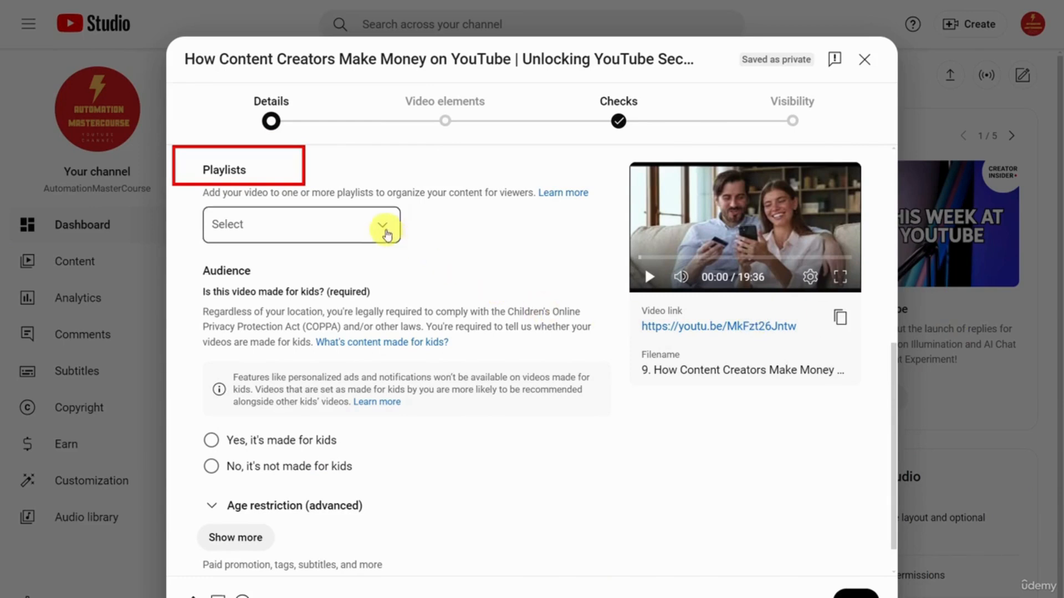
{"action": "left_click", "coordinate": [379, 227]}
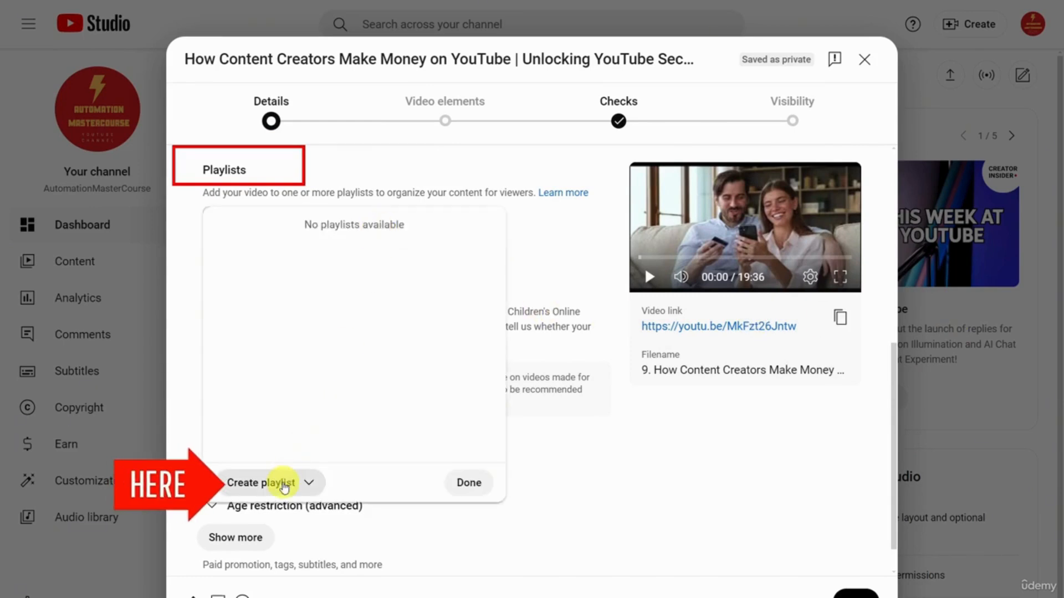
{"action": "left_click", "coordinate": [282, 483]}
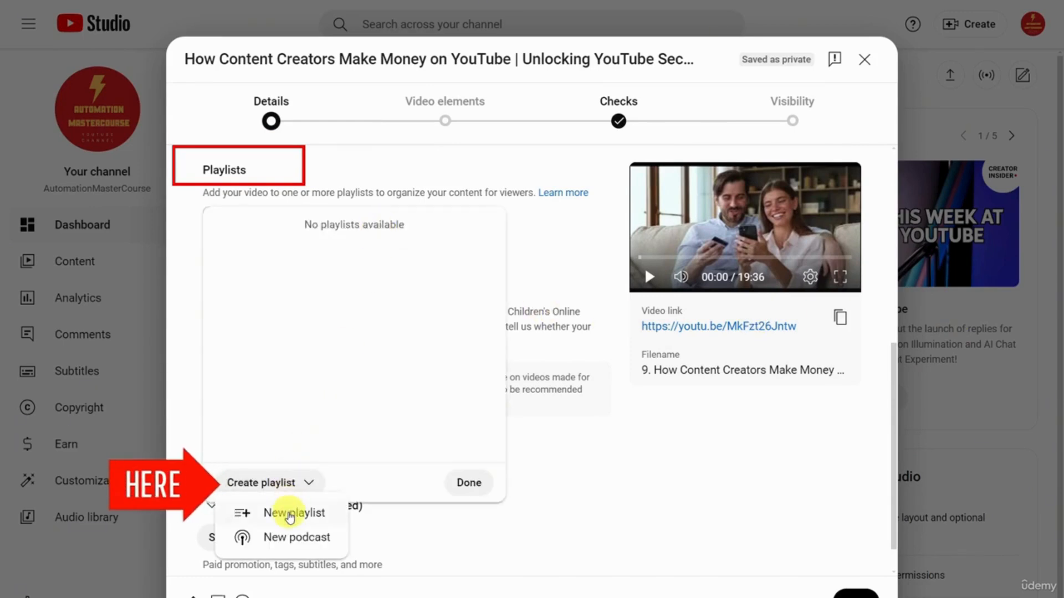
{"action": "left_click", "coordinate": [294, 512]}
{"action": "left_click", "coordinate": [472, 226]}
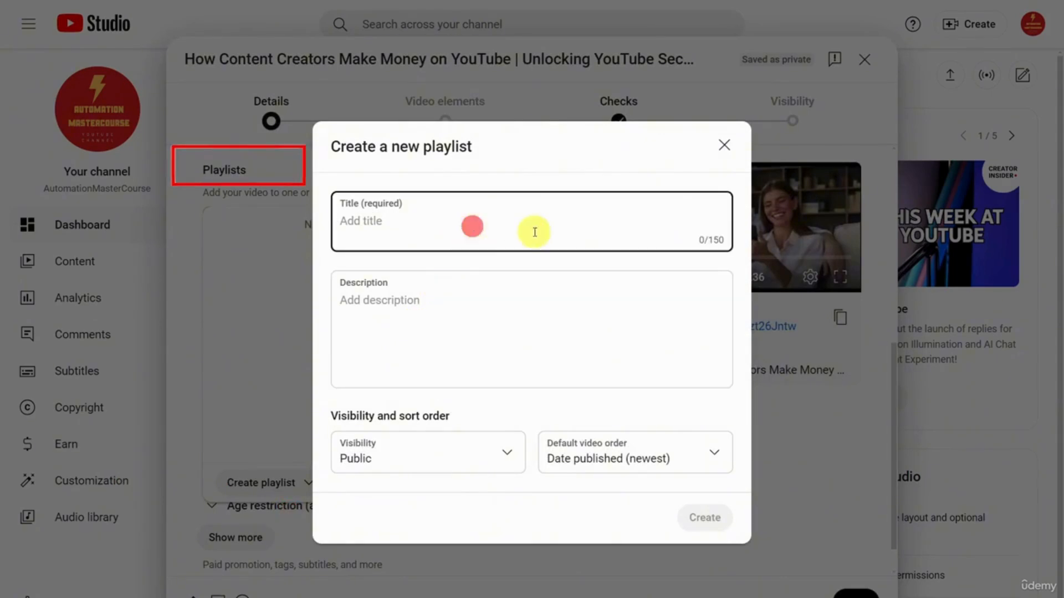
{"action": "type", "text": "Au"}
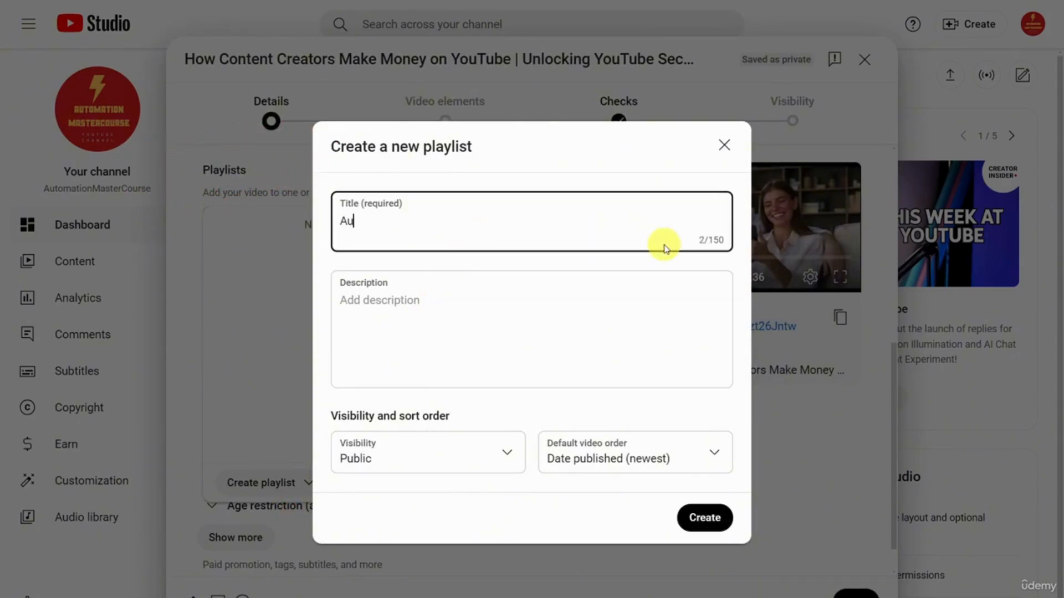
{"action": "type", "text": "tomation Mas"}
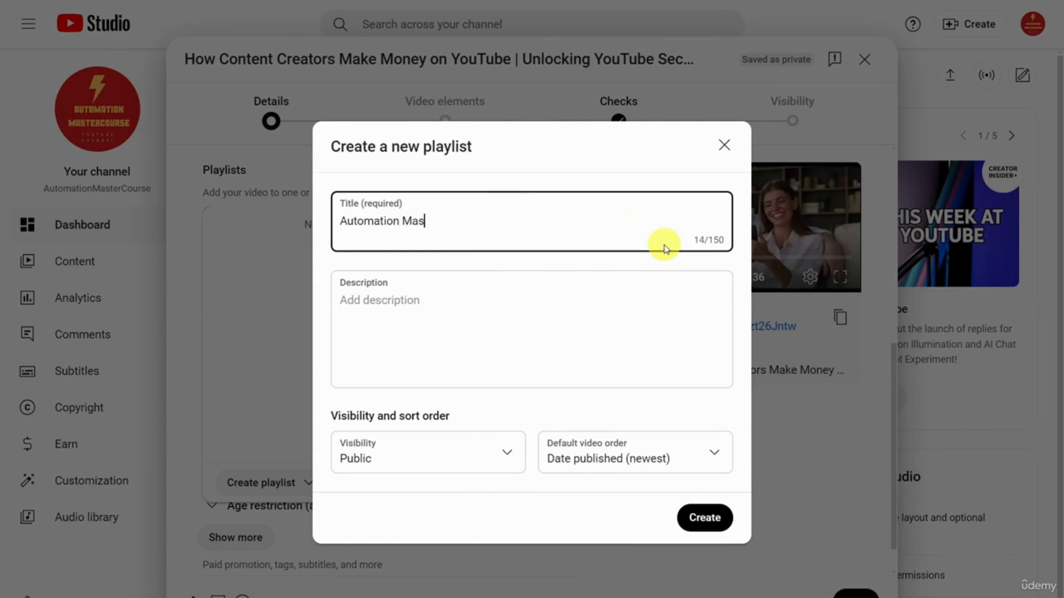
{"action": "type", "text": "terCours"}
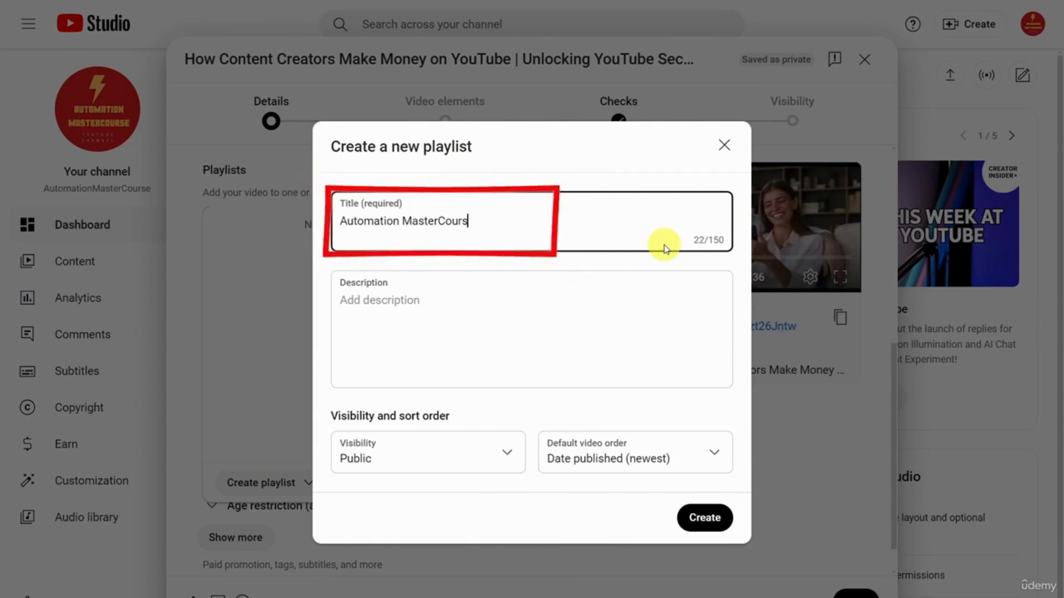
{"action": "type", "text": "e"}
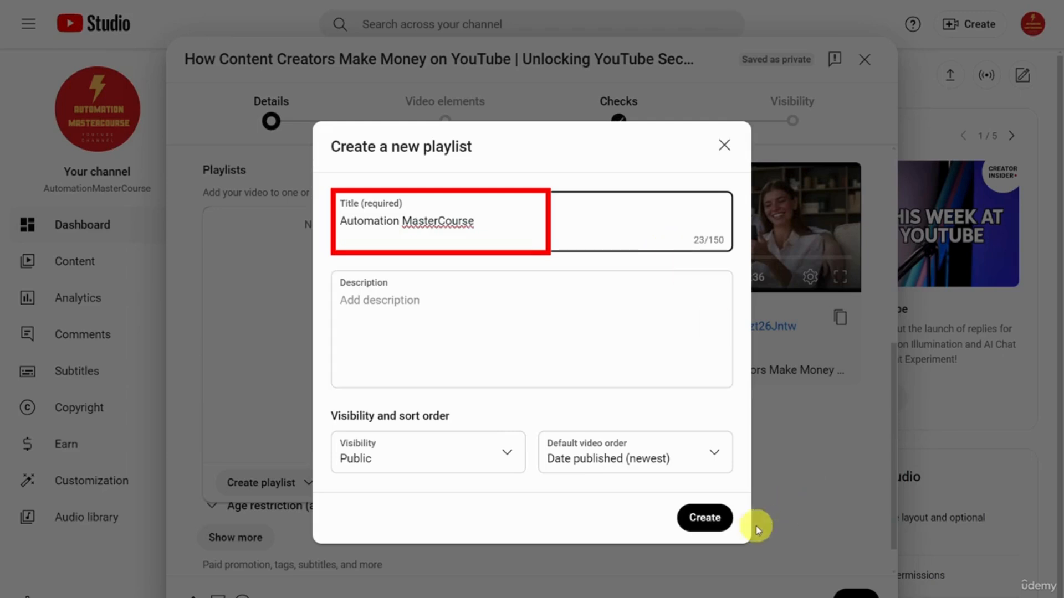
{"action": "left_click", "coordinate": [716, 521]}
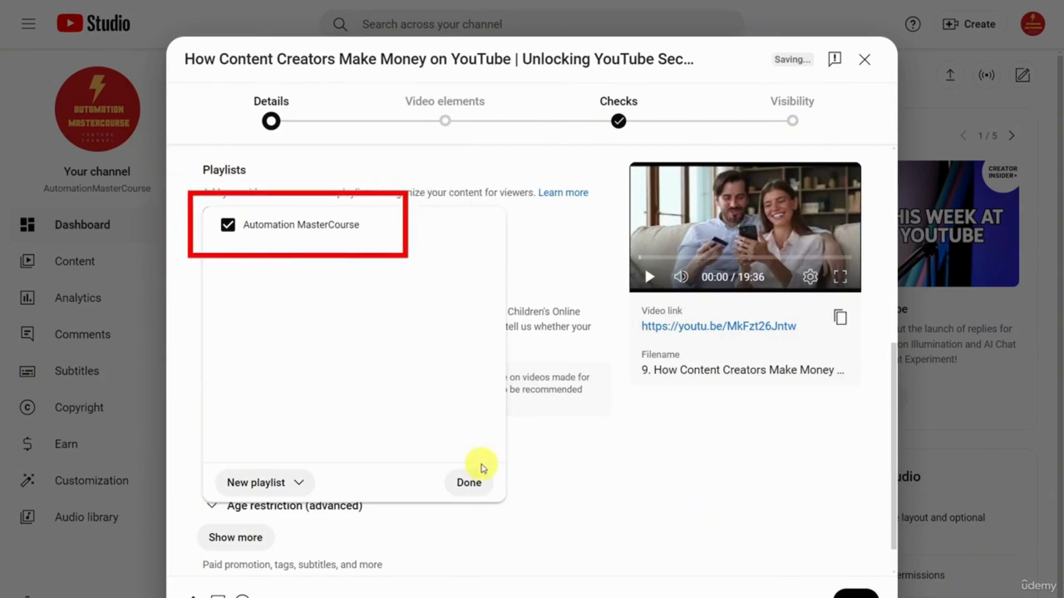
{"action": "left_click", "coordinate": [470, 483]}
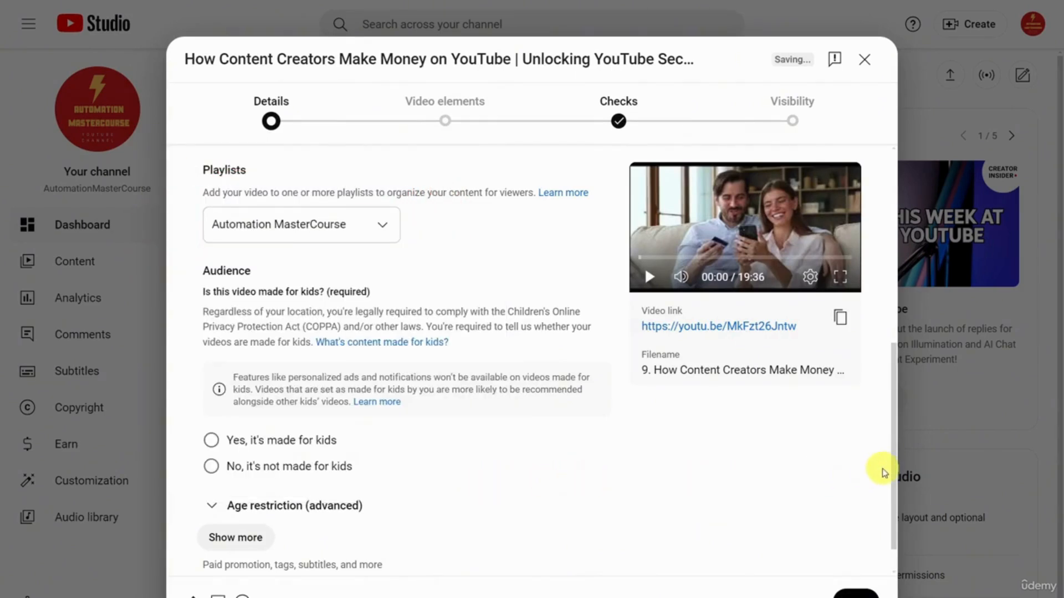
Step: Set the video's audience to not made for kids and expand the advanced age restriction options
{"action": "left_click_drag", "start_coordinate": [892, 464], "coordinate": [886, 482]}
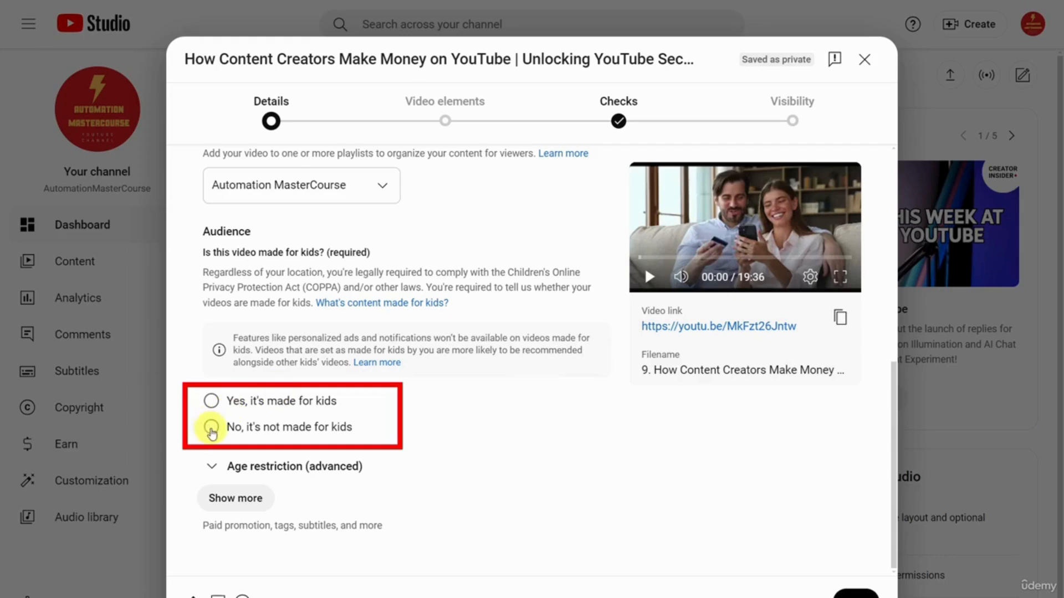
{"action": "left_click", "coordinate": [210, 427]}
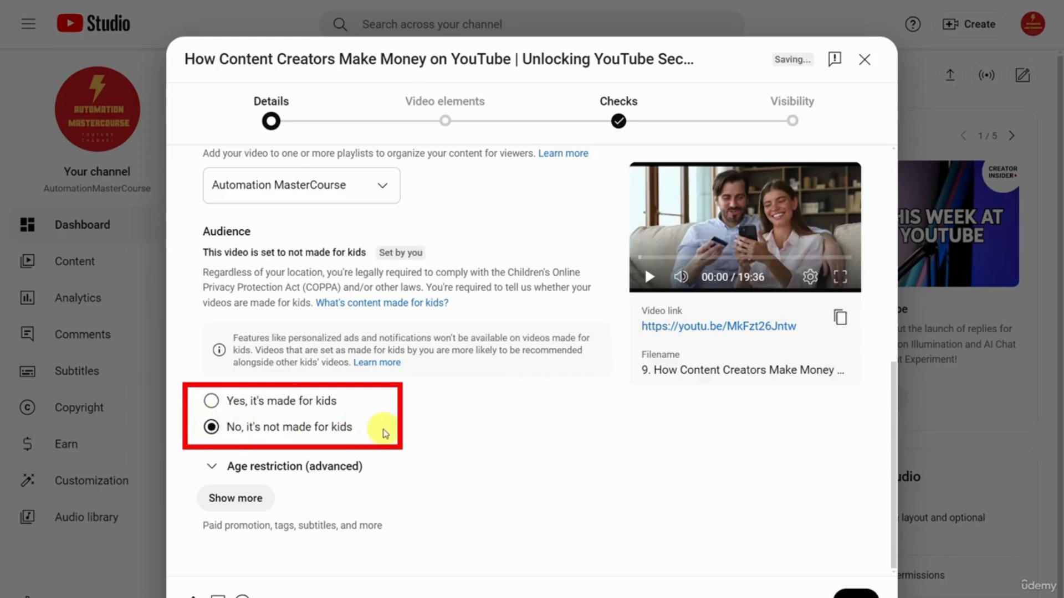
{"action": "left_click", "coordinate": [211, 429]}
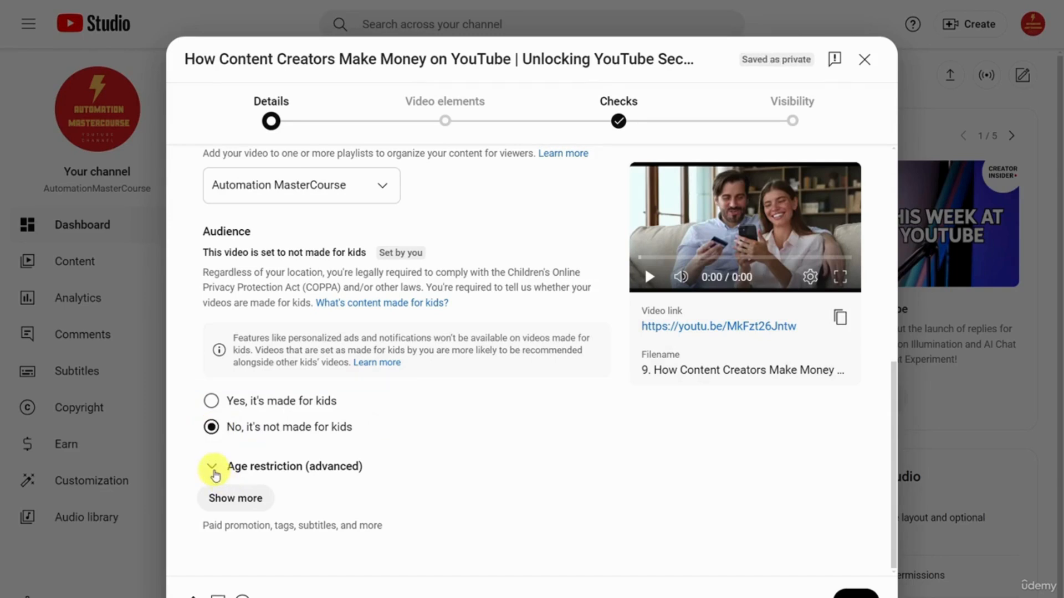
{"action": "left_click", "coordinate": [213, 466]}
{"action": "scroll", "coordinate": [896, 346], "scroll_direction": "down", "scroll_amount": 2}
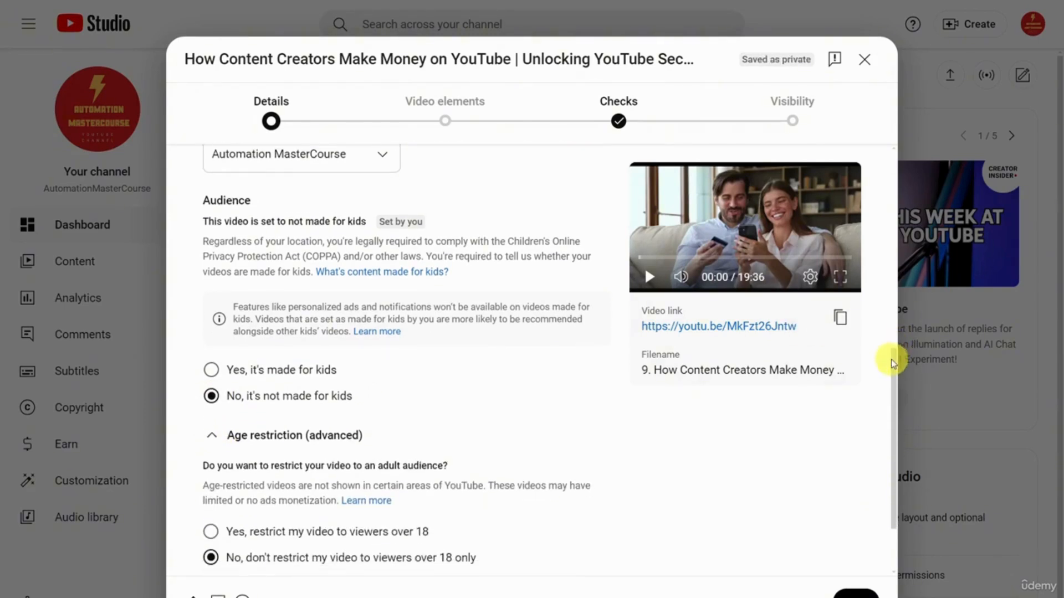
{"action": "scroll", "coordinate": [893, 389], "scroll_direction": "down", "scroll_amount": 1}
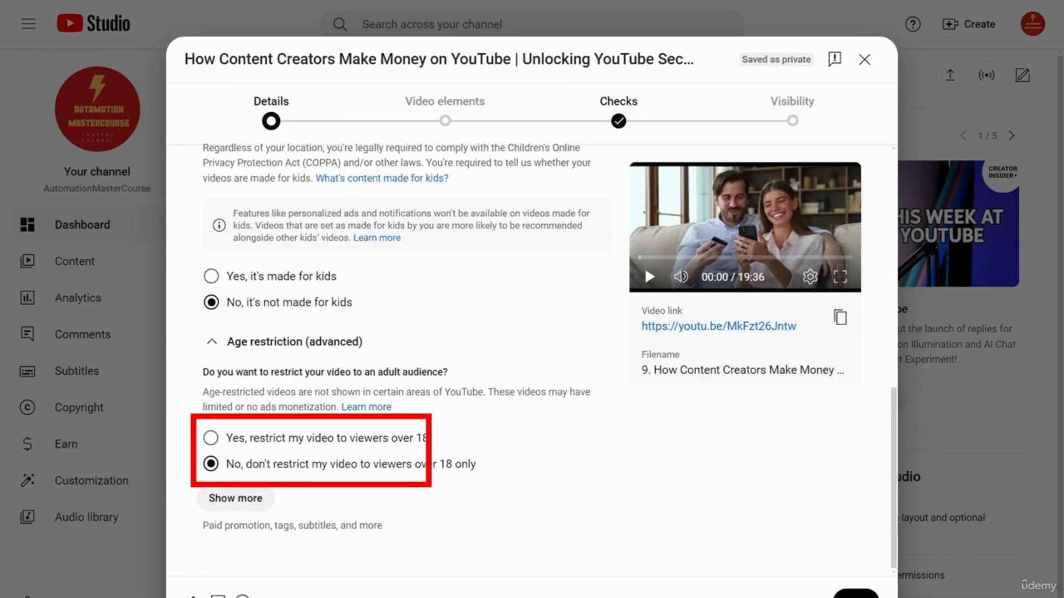
Step: Reveal the additional video details and answer No to the altered content question
{"action": "left_click", "coordinate": [235, 498]}
{"action": "scroll", "coordinate": [890, 294], "scroll_direction": "down", "scroll_amount": 5}
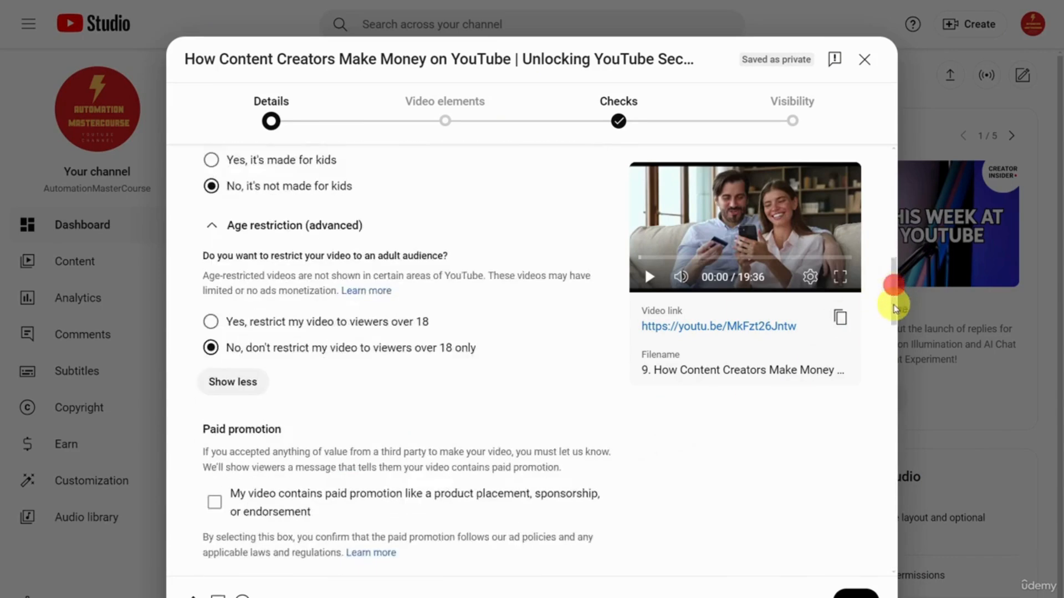
{"action": "scroll", "coordinate": [893, 338], "scroll_direction": "down", "scroll_amount": 2}
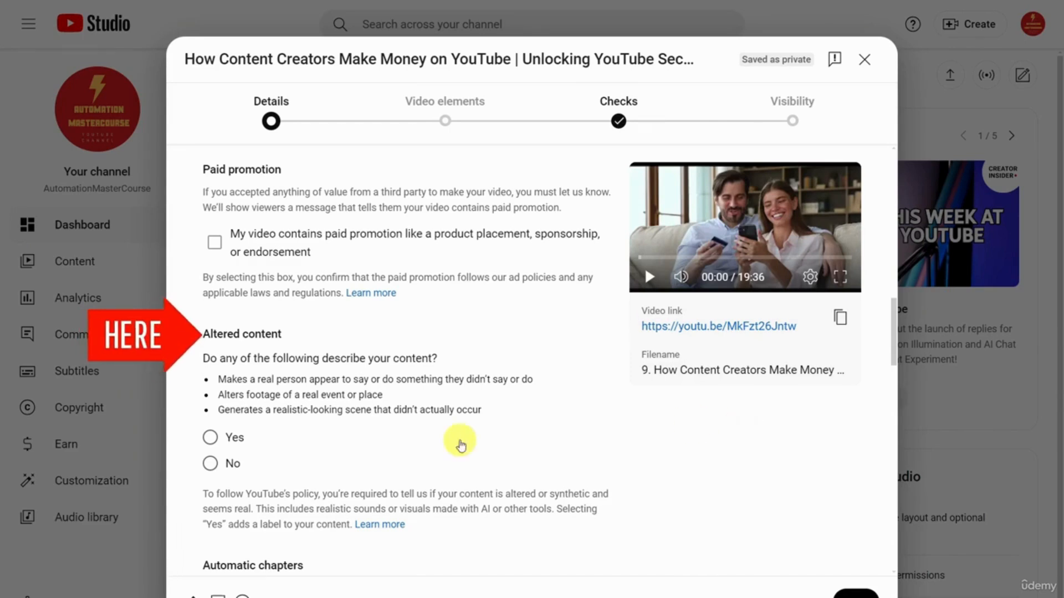
{"action": "left_click", "coordinate": [212, 463]}
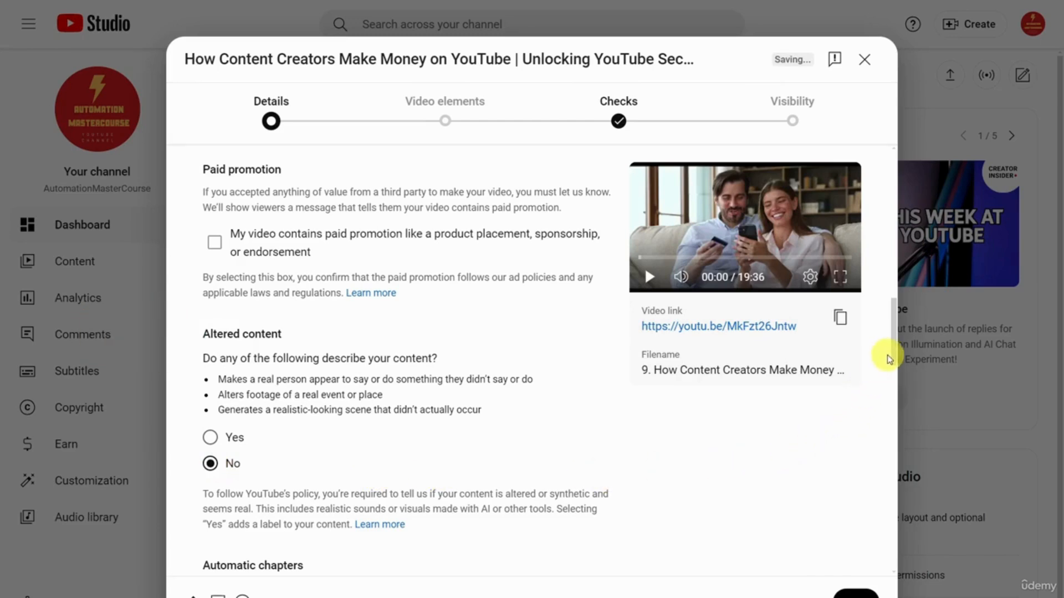
Step: Switch to the Rapidtags website from the Google results and open its YouTube tag generator
{"action": "left_click_drag", "start_coordinate": [894, 352], "coordinate": [886, 415]}
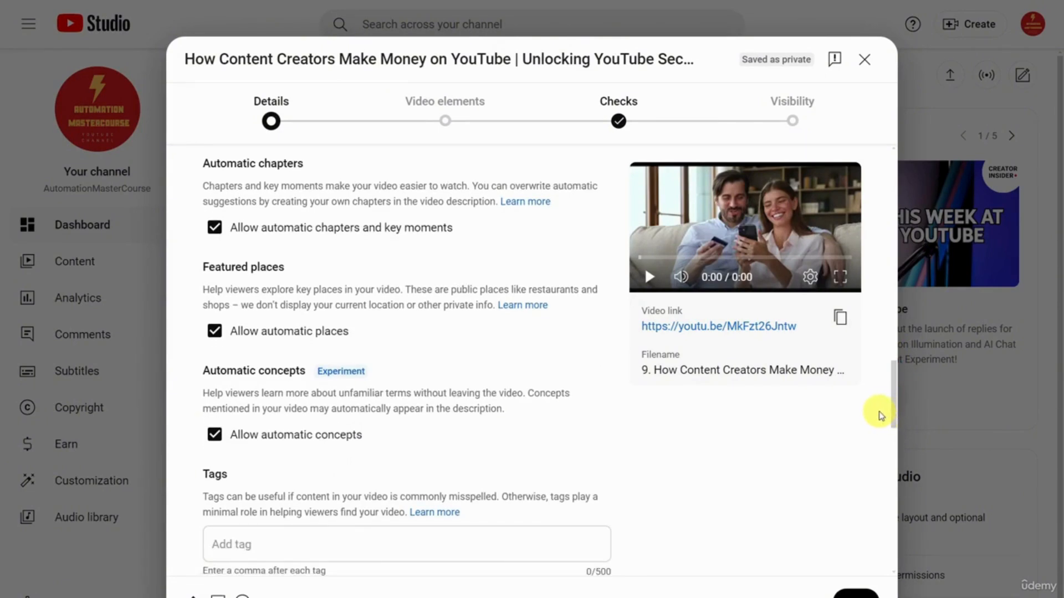
{"action": "left_click_drag", "start_coordinate": [898, 406], "coordinate": [897, 459]}
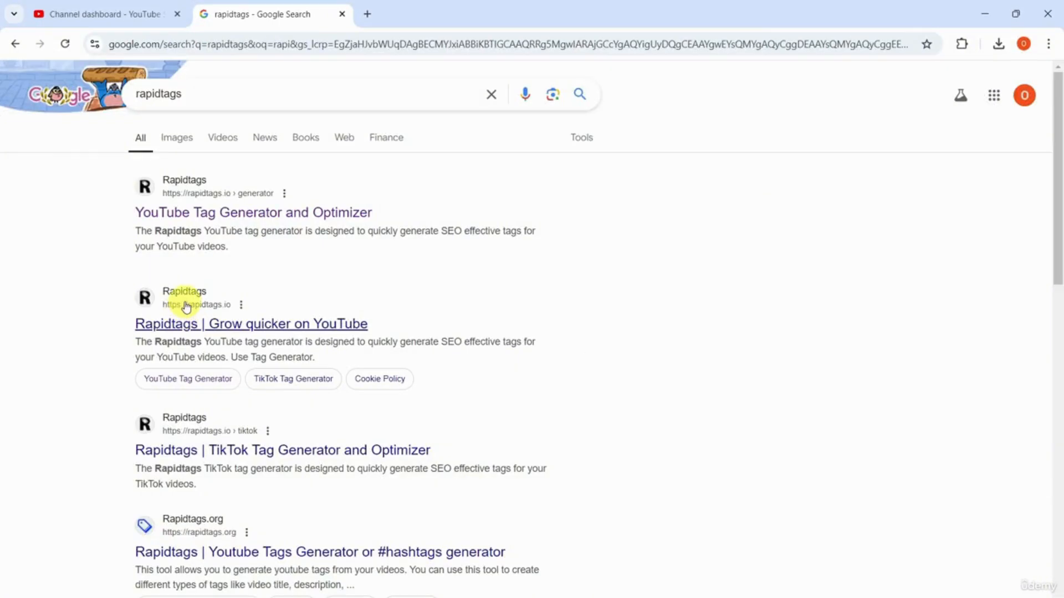
{"action": "left_click", "coordinate": [185, 303]}
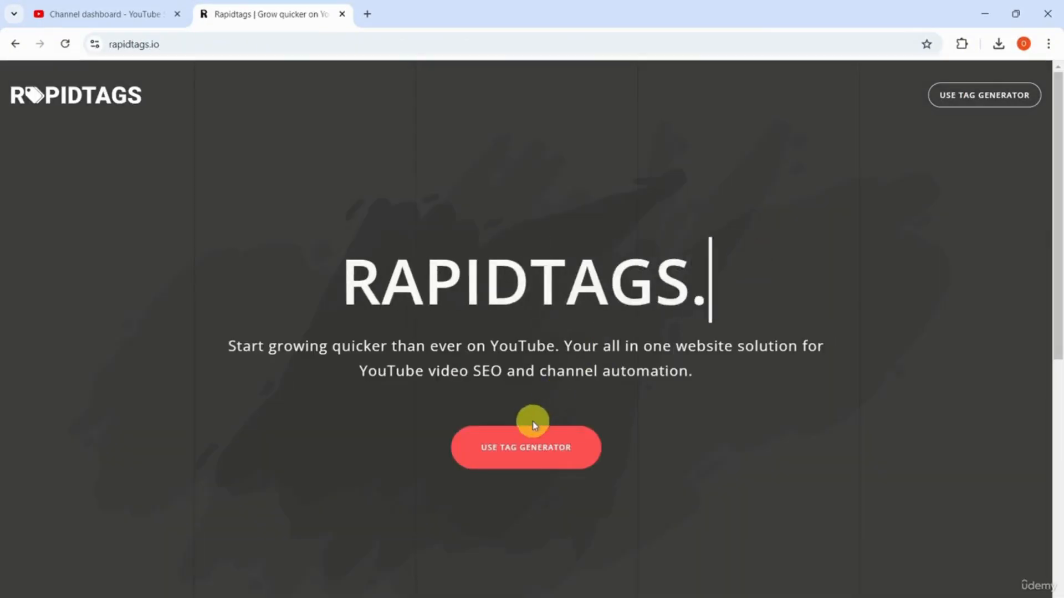
{"action": "left_click", "coordinate": [571, 396]}
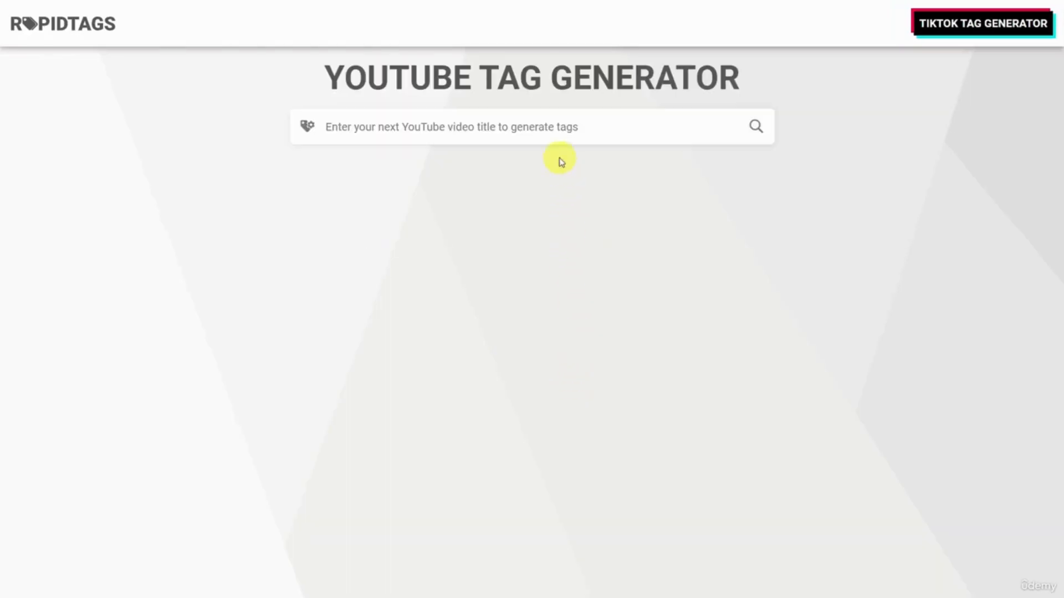
Step: Generate YouTube tags for "How Content Creators Make Money on YouTube | Unlocking YouTube Secrets" and copy the full tag list
{"action": "left_click", "coordinate": [562, 133]}
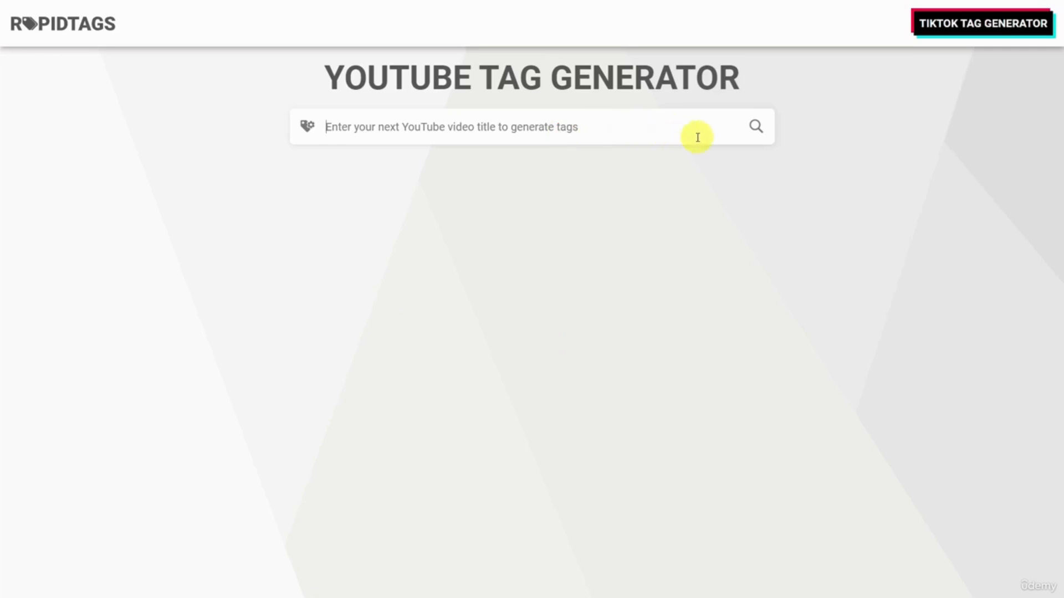
{"action": "type", "text": "How Content Creators Make Money on YouTube | Unlocking YouTube Secrets"}
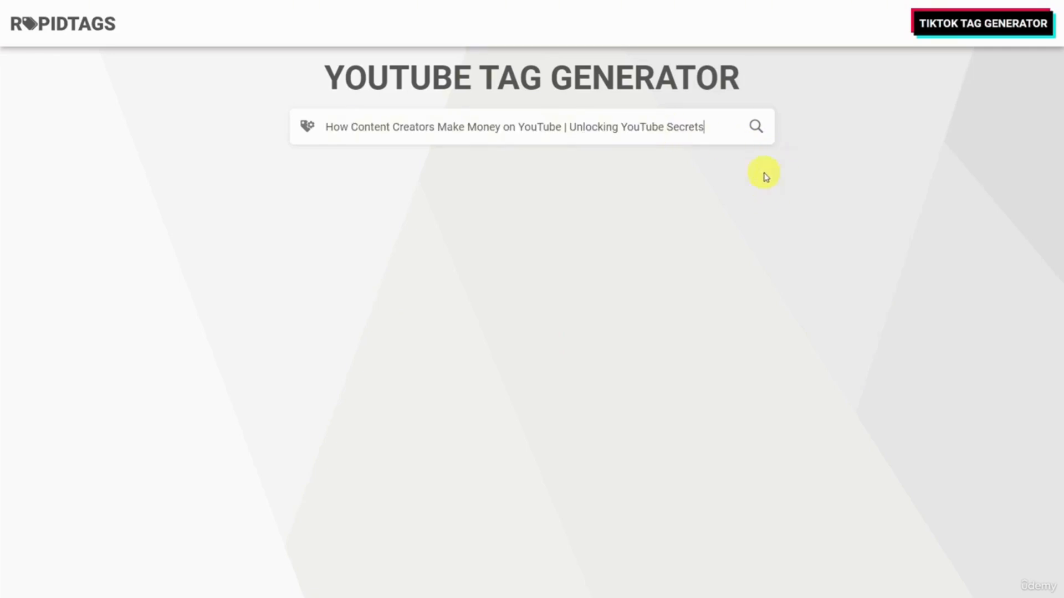
{"action": "left_click", "coordinate": [758, 132]}
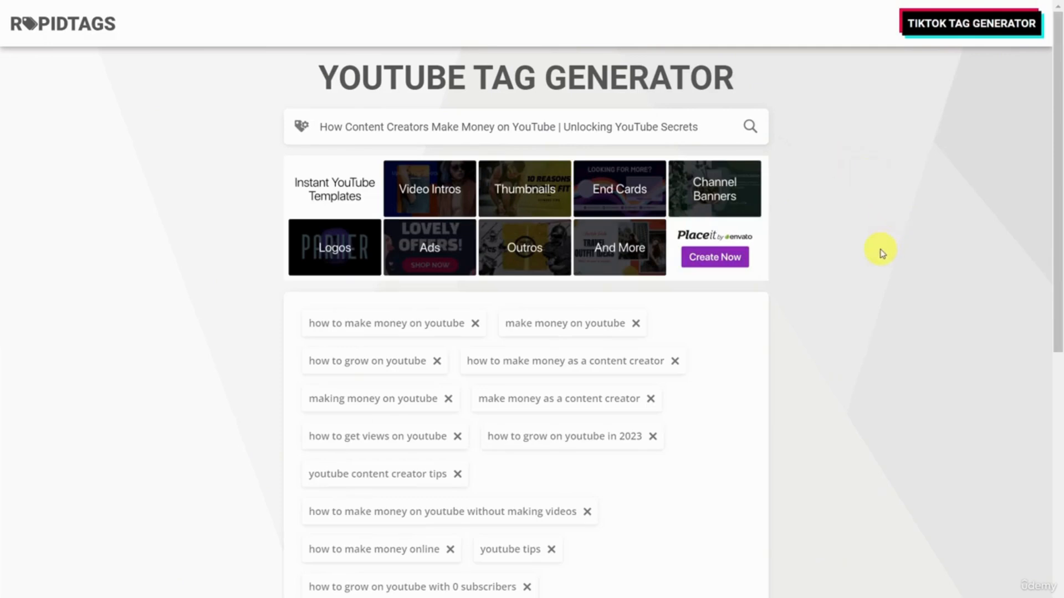
{"action": "scroll", "coordinate": [881, 250], "scroll_direction": "down", "scroll_amount": 1}
{"action": "scroll", "coordinate": [881, 250], "scroll_direction": "down", "scroll_amount": 3}
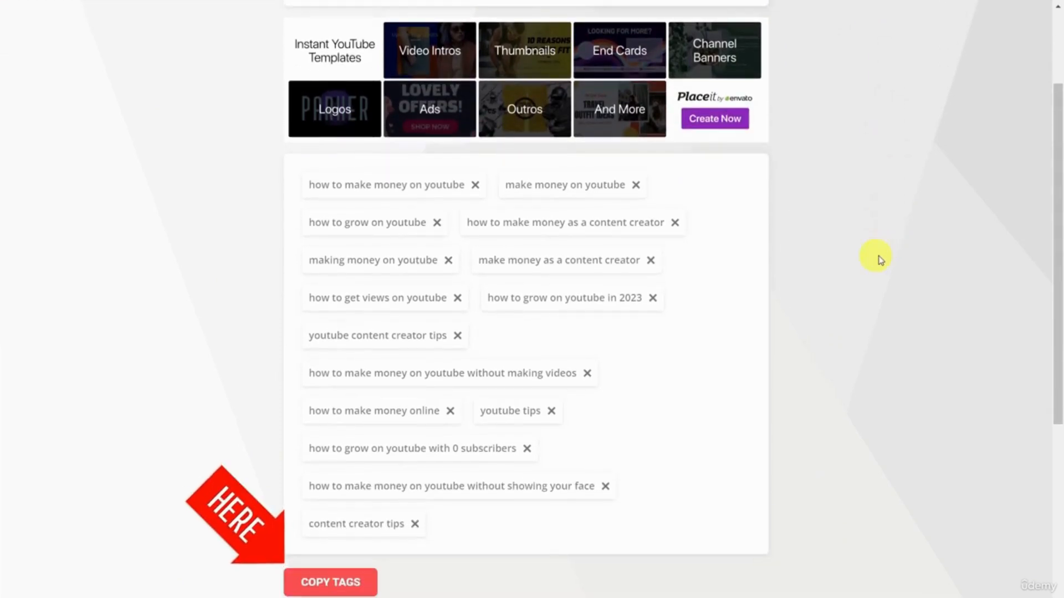
{"action": "left_click", "coordinate": [348, 587]}
{"action": "left_click", "coordinate": [331, 588]}
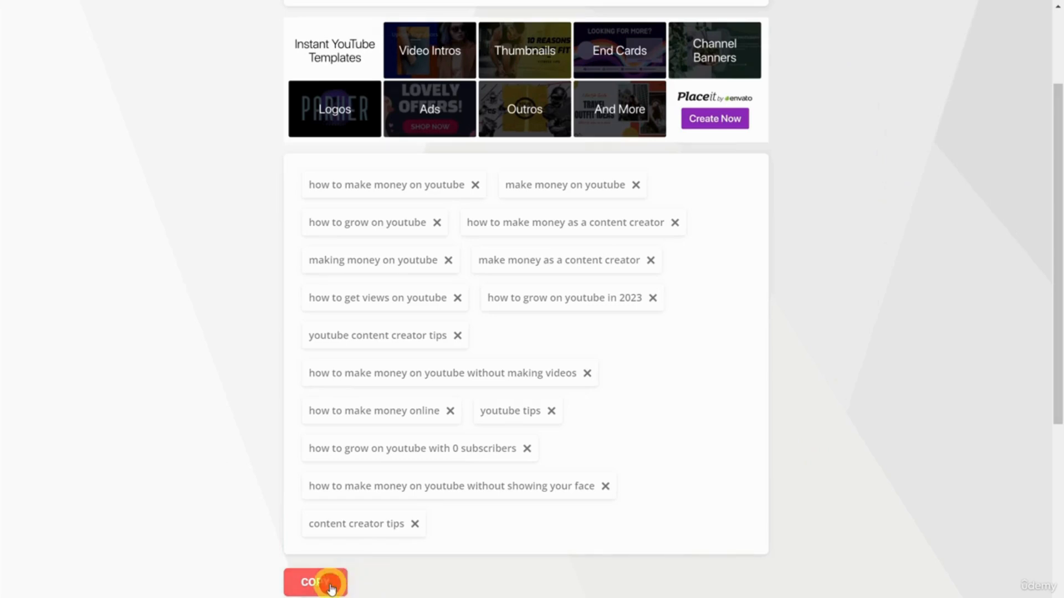
Step: Paste the copied tags into the video's Tags field in YouTube Studio and remove "how to grow on youtube in 2023"
{"action": "left_click", "coordinate": [515, 231]}
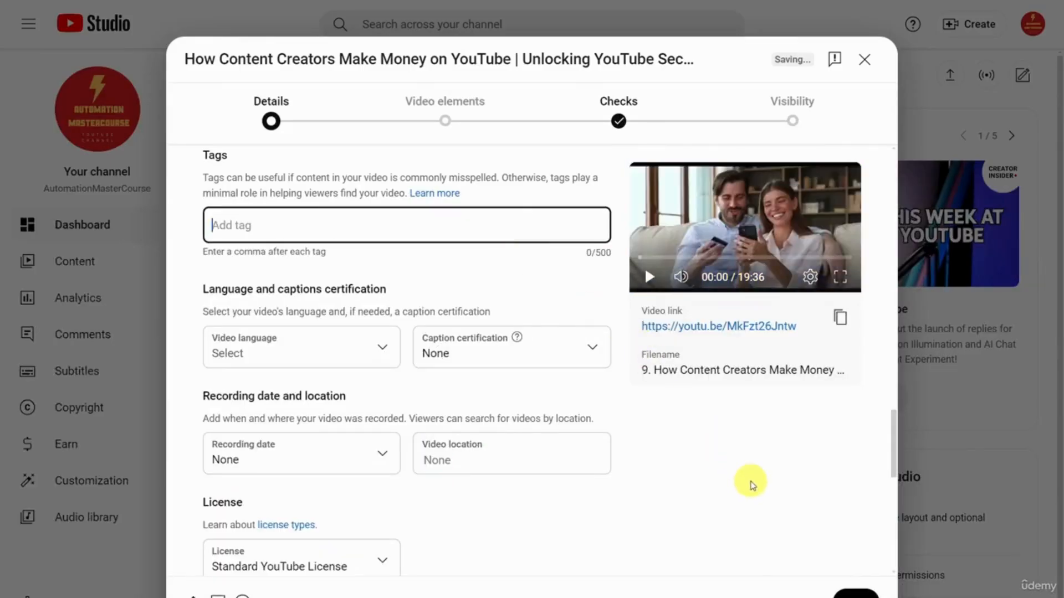
{"action": "key", "text": "ctrl+v"}
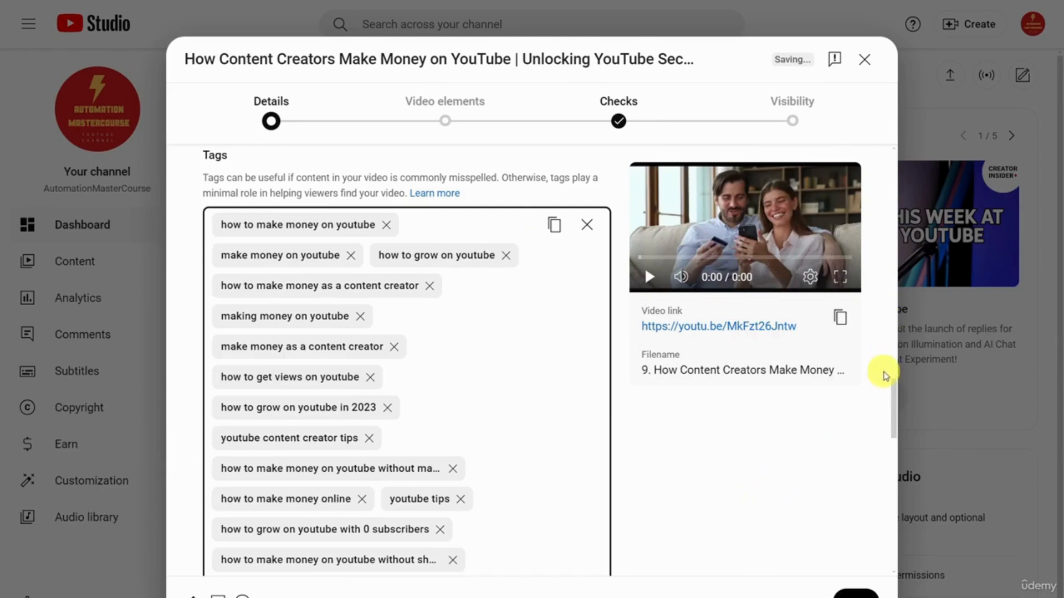
{"action": "left_click", "coordinate": [893, 390]}
{"action": "left_click", "coordinate": [387, 407]}
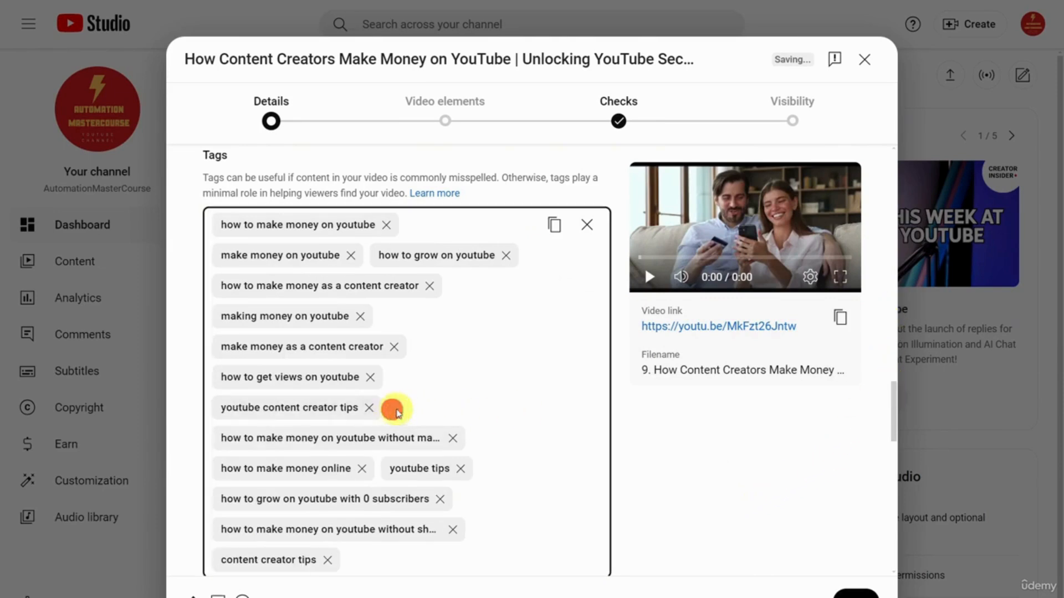
Step: Set the video language to English (United States)
{"action": "left_click", "coordinate": [893, 397]}
{"action": "left_click_drag", "start_coordinate": [892, 395], "coordinate": [881, 458]}
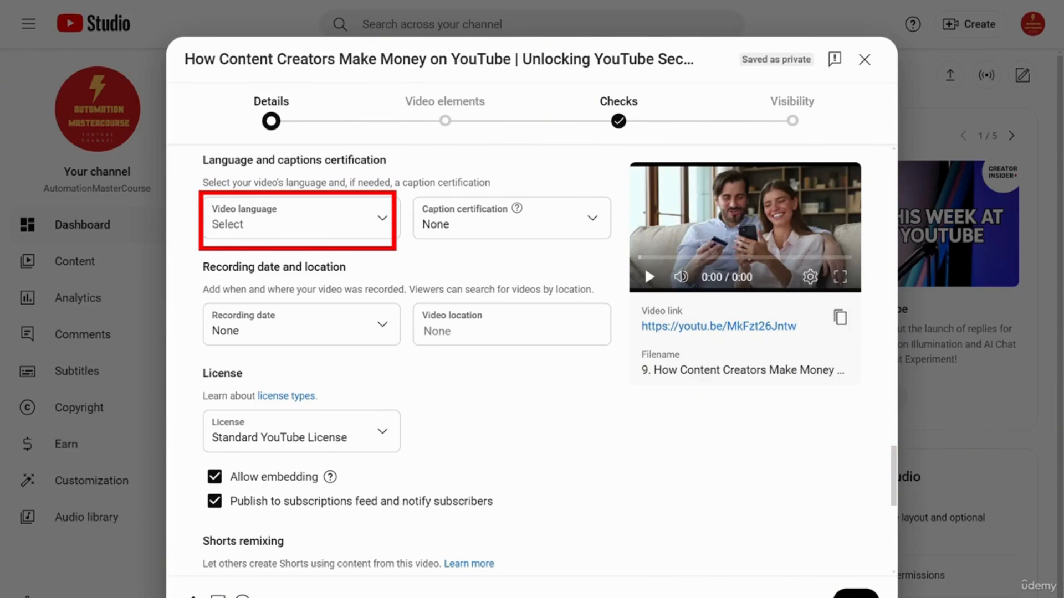
{"action": "left_click", "coordinate": [383, 220]}
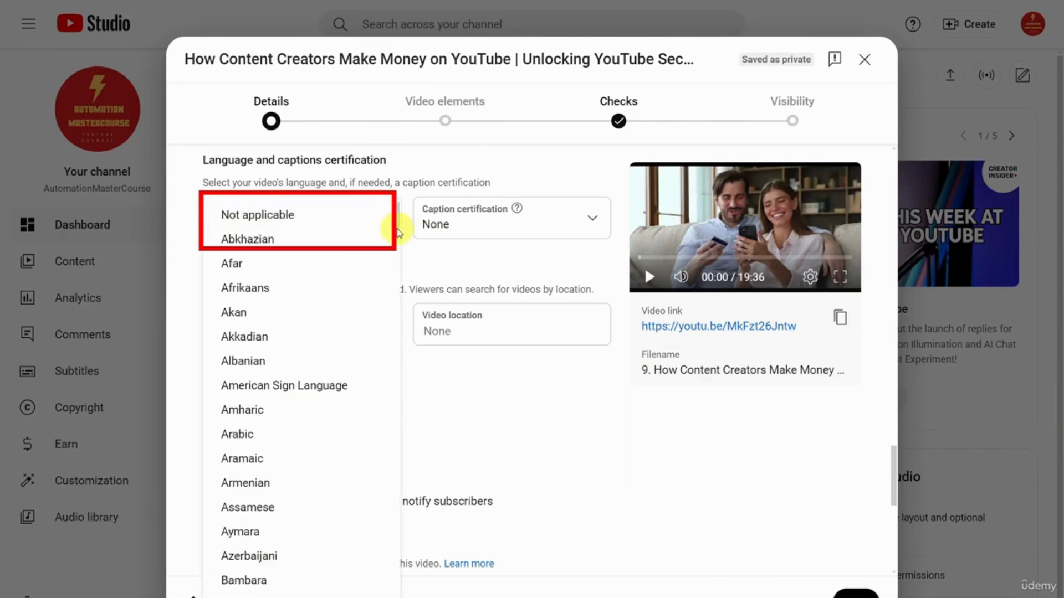
{"action": "scroll", "coordinate": [398, 233], "scroll_direction": "down", "scroll_amount": 6}
{"action": "scroll", "coordinate": [399, 260], "scroll_direction": "down", "scroll_amount": 10}
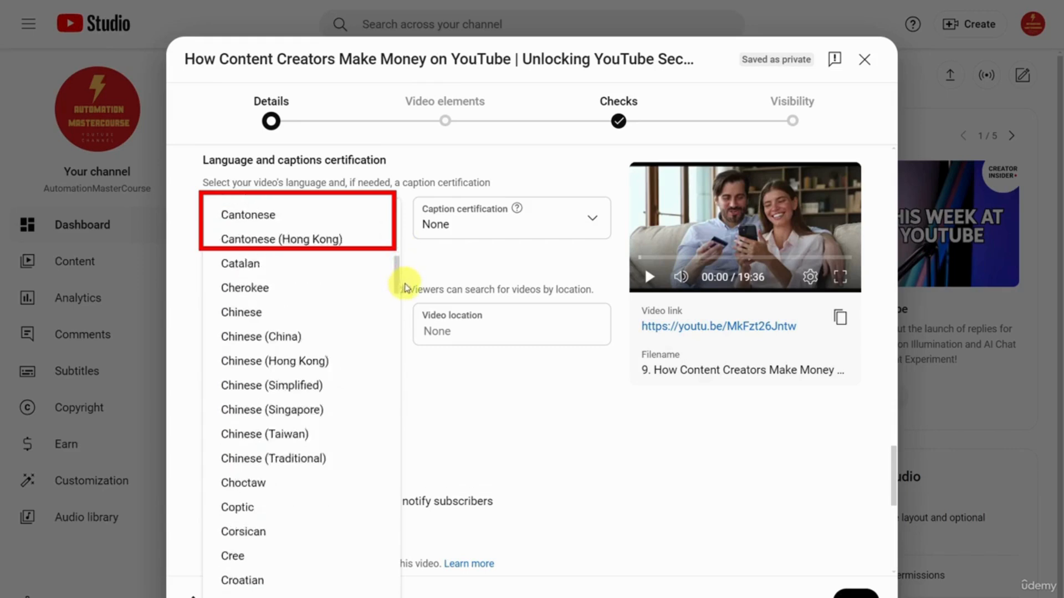
{"action": "scroll", "coordinate": [407, 311], "scroll_direction": "down", "scroll_amount": 4}
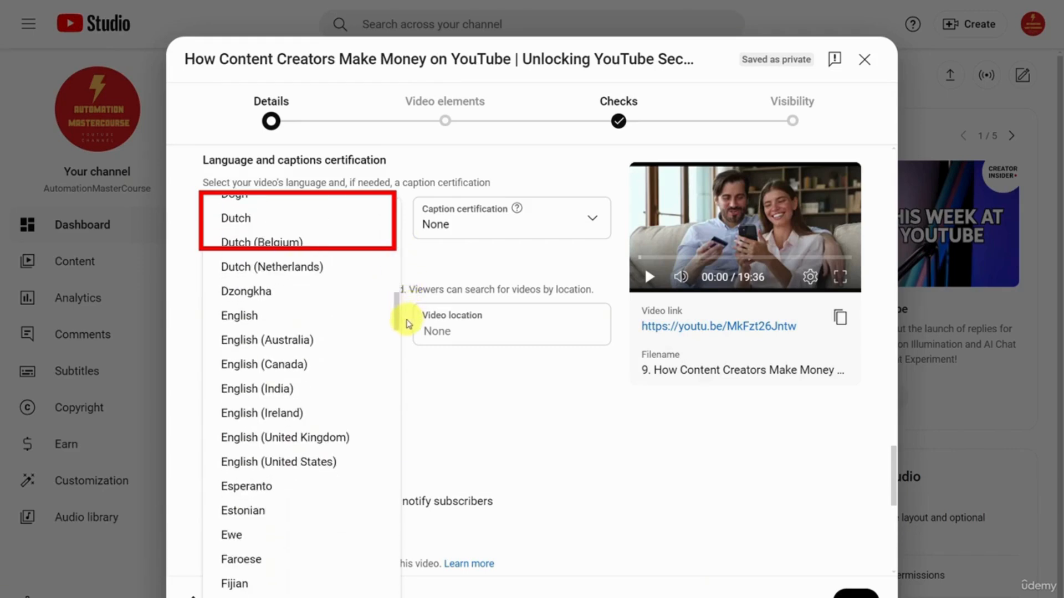
{"action": "left_click", "coordinate": [332, 463]}
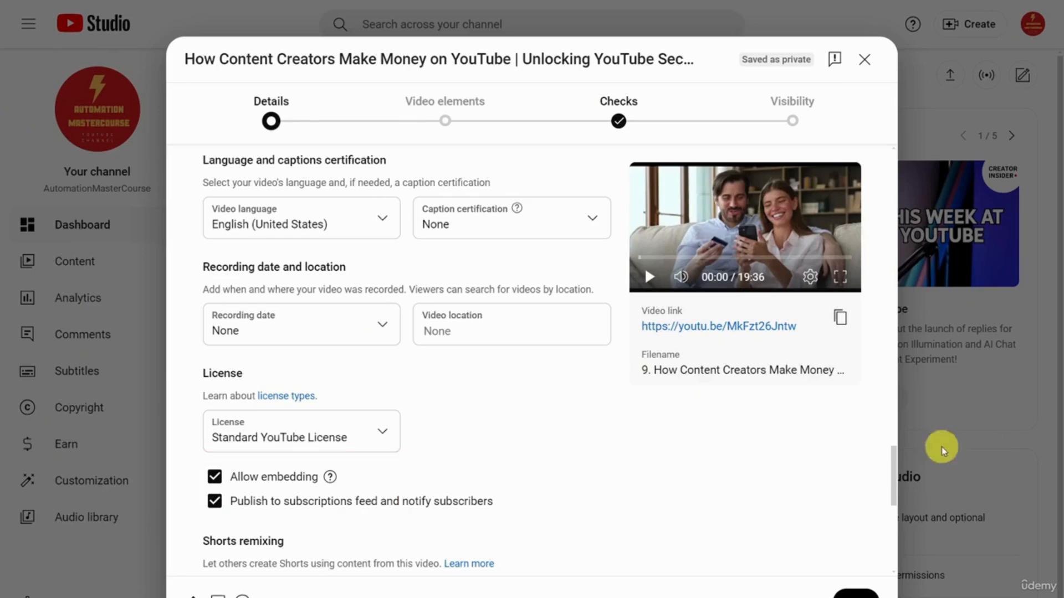
Step: Try disabling embedding and changing the Shorts remixing permission, restoring embedding and "Allow video and audio remixing"
{"action": "left_click_drag", "start_coordinate": [896, 460], "coordinate": [895, 491]}
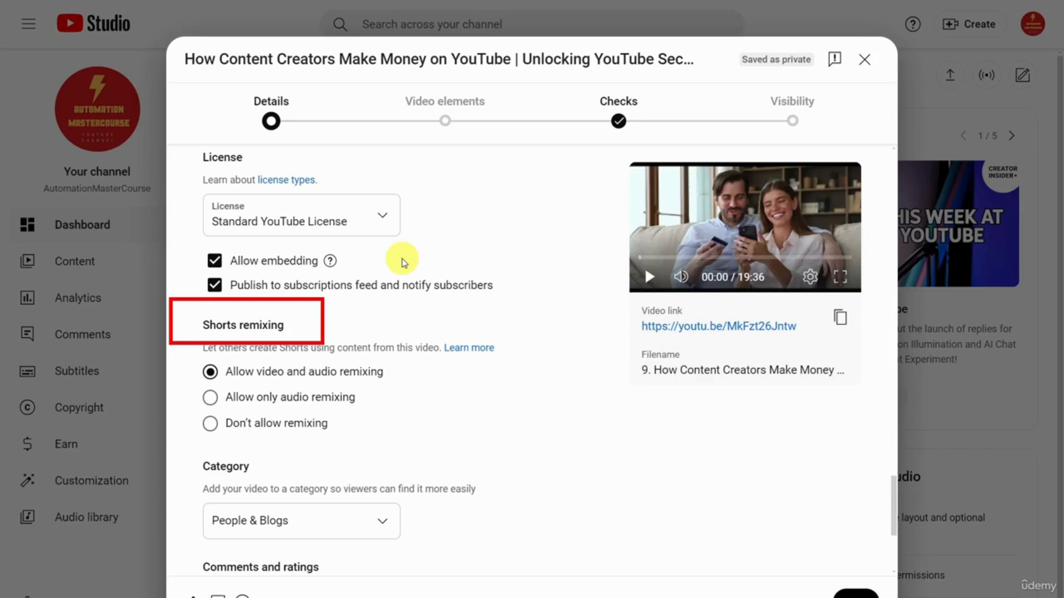
{"action": "left_click", "coordinate": [215, 260]}
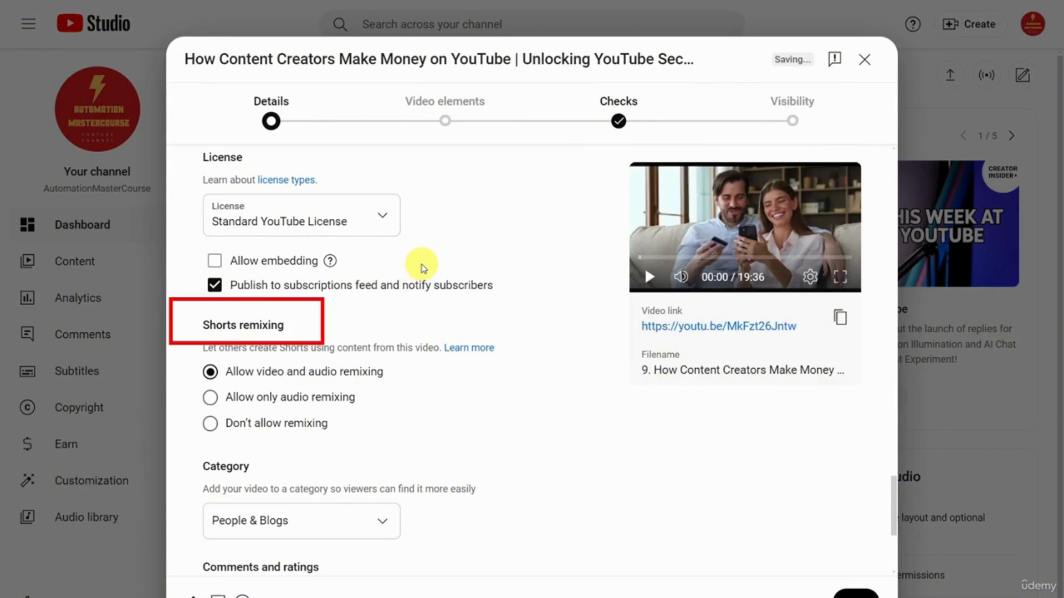
{"action": "left_click", "coordinate": [215, 260]}
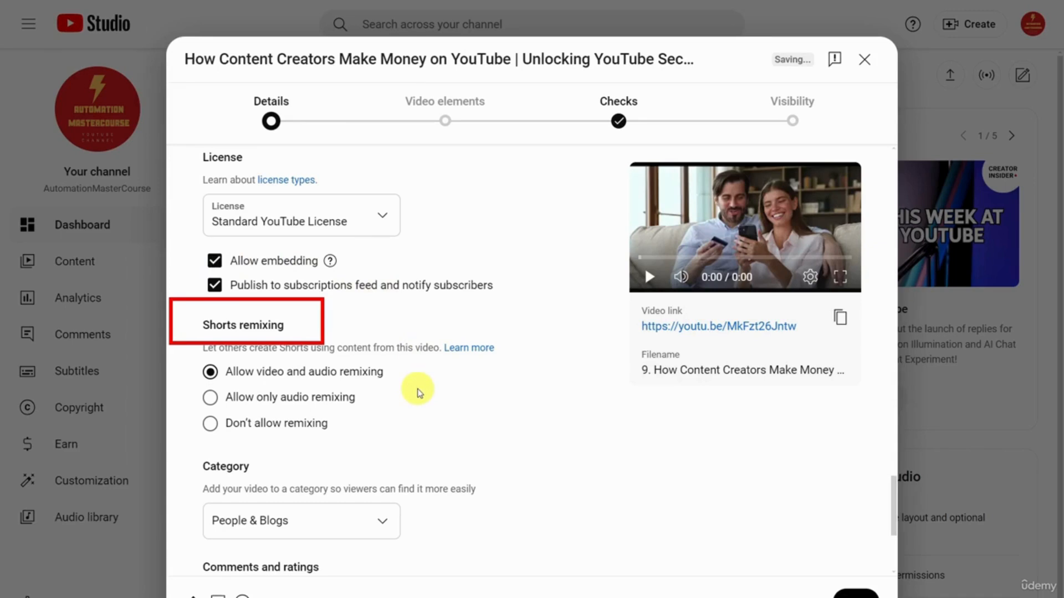
{"action": "left_click", "coordinate": [210, 423]}
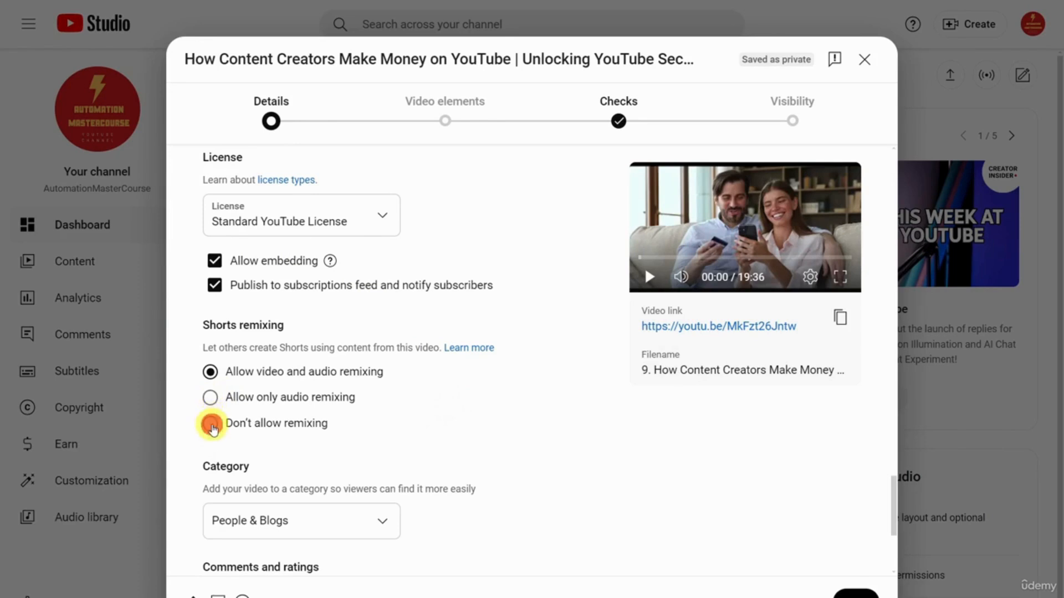
{"action": "left_click", "coordinate": [211, 398]}
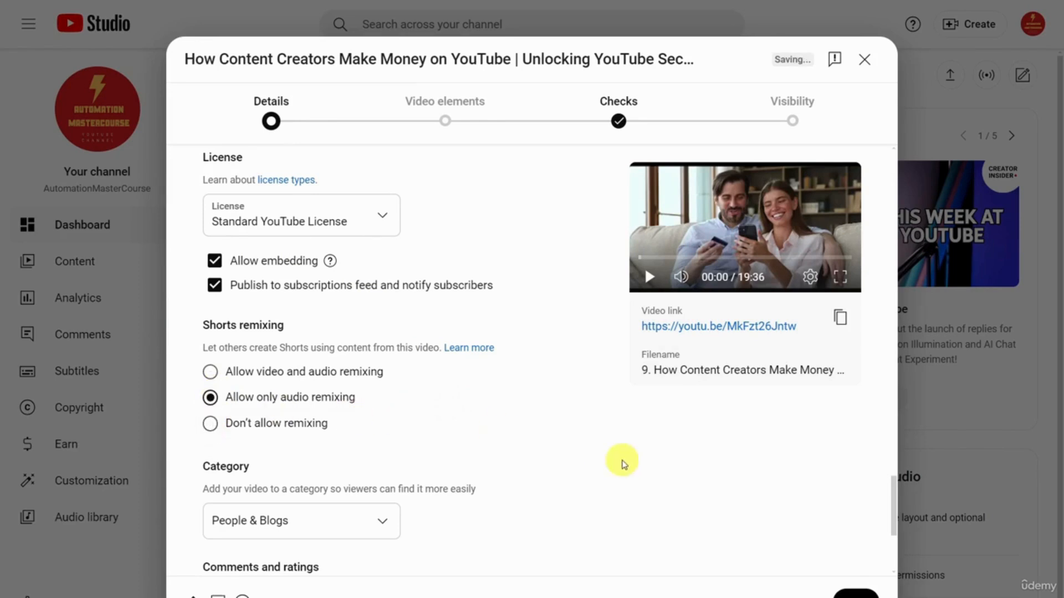
{"action": "left_click", "coordinate": [210, 372]}
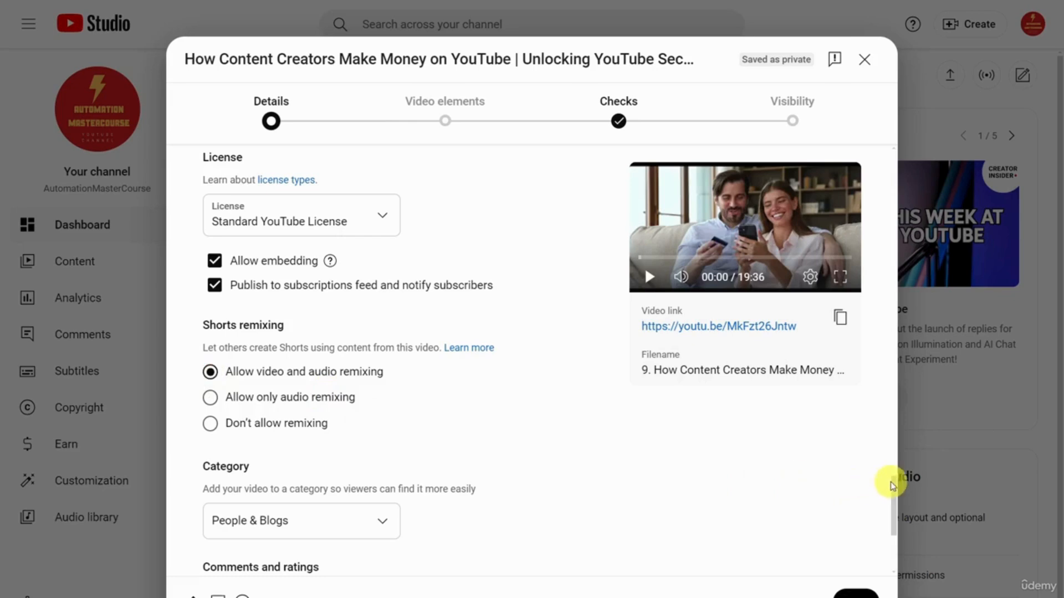
Step: Set the video's category to Howto & Style
{"action": "left_click_drag", "start_coordinate": [893, 482], "coordinate": [886, 536]}
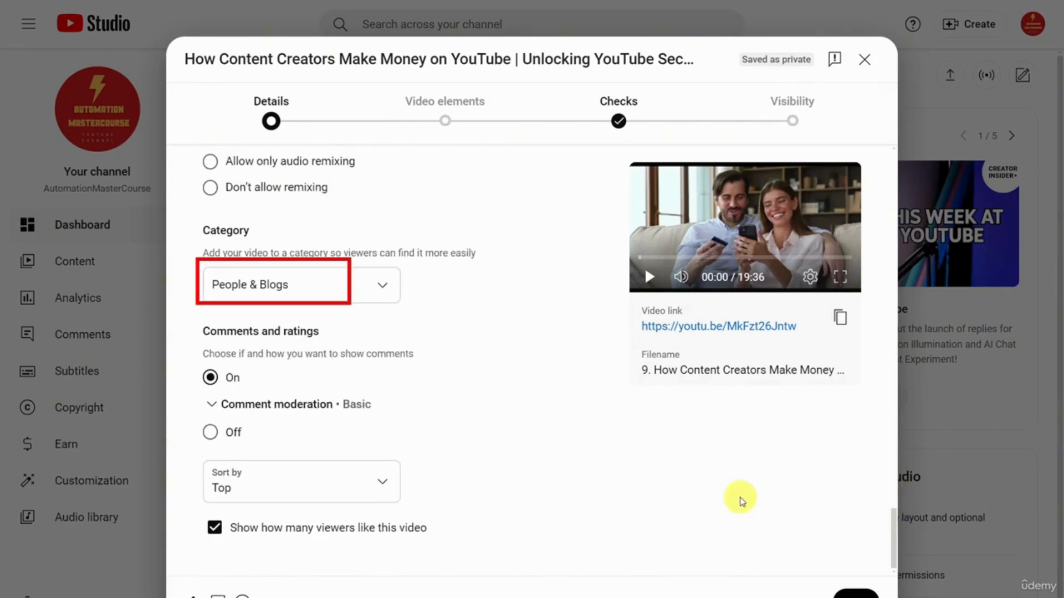
{"action": "left_click", "coordinate": [386, 291]}
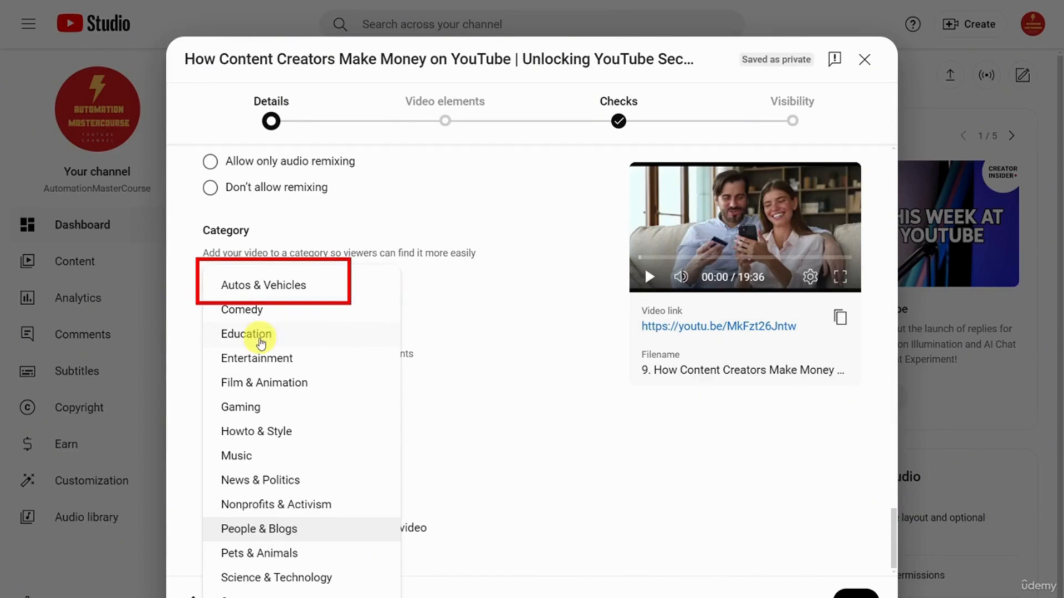
{"action": "left_click", "coordinate": [260, 439]}
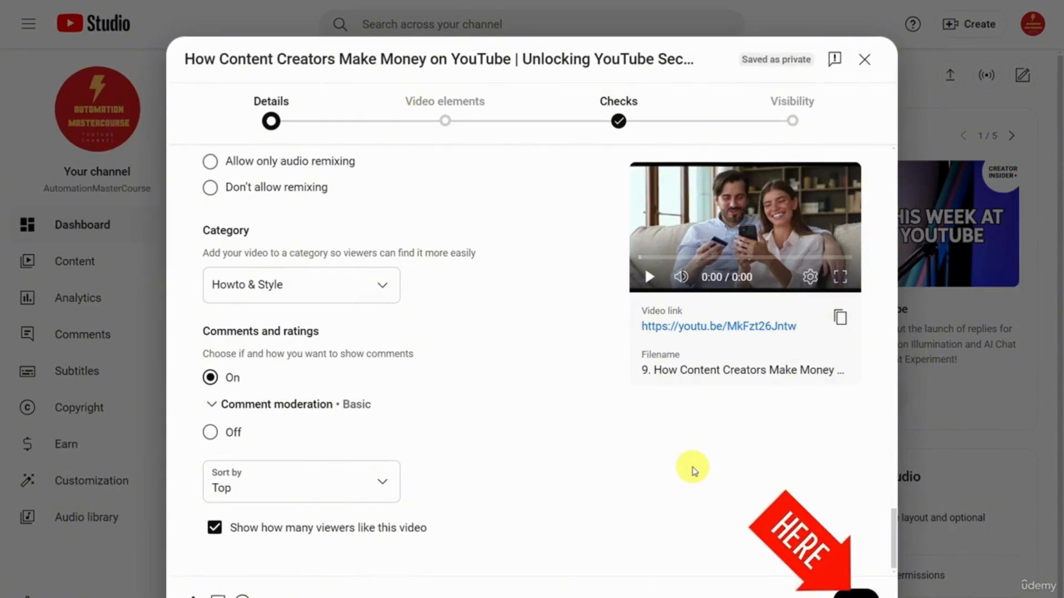
Step: Proceed through the video elements and checks stages to the Visibility stage without adding subtitles, an end screen or cards
{"action": "left_click", "coordinate": [855, 593]}
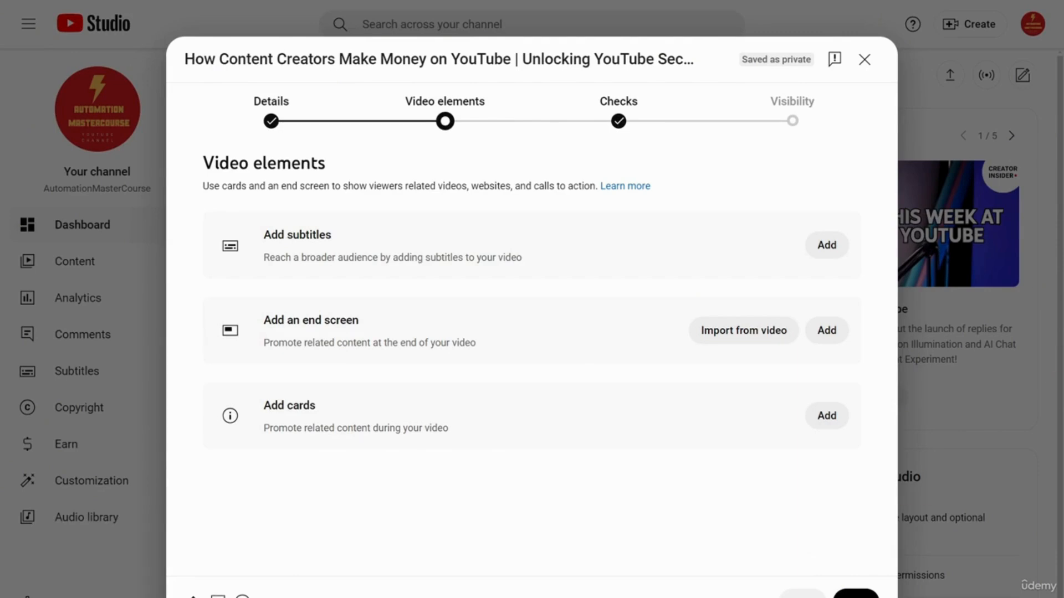
{"action": "left_click", "coordinate": [857, 588]}
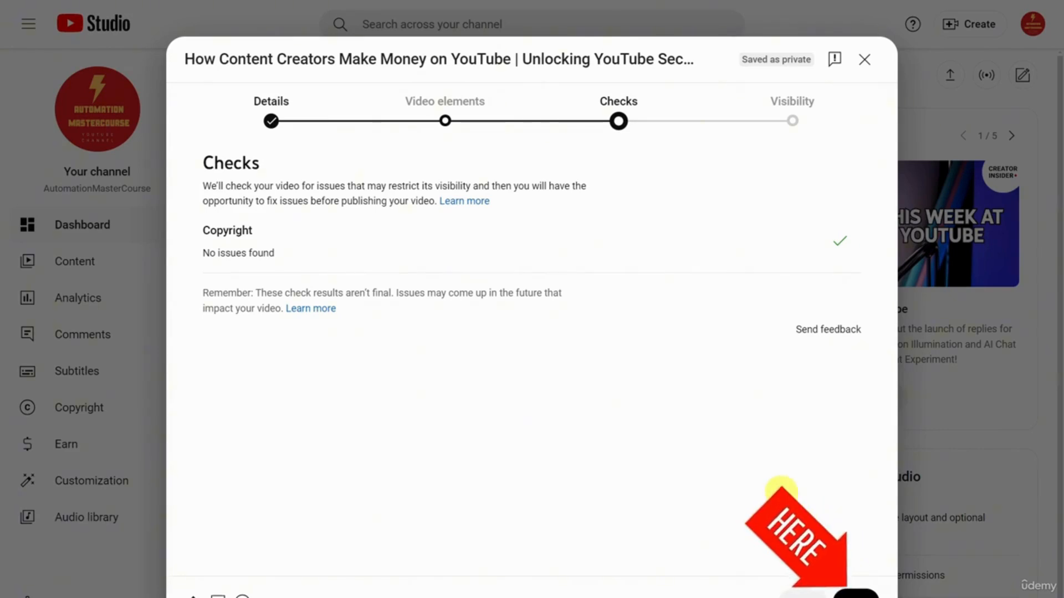
{"action": "left_click", "coordinate": [855, 592]}
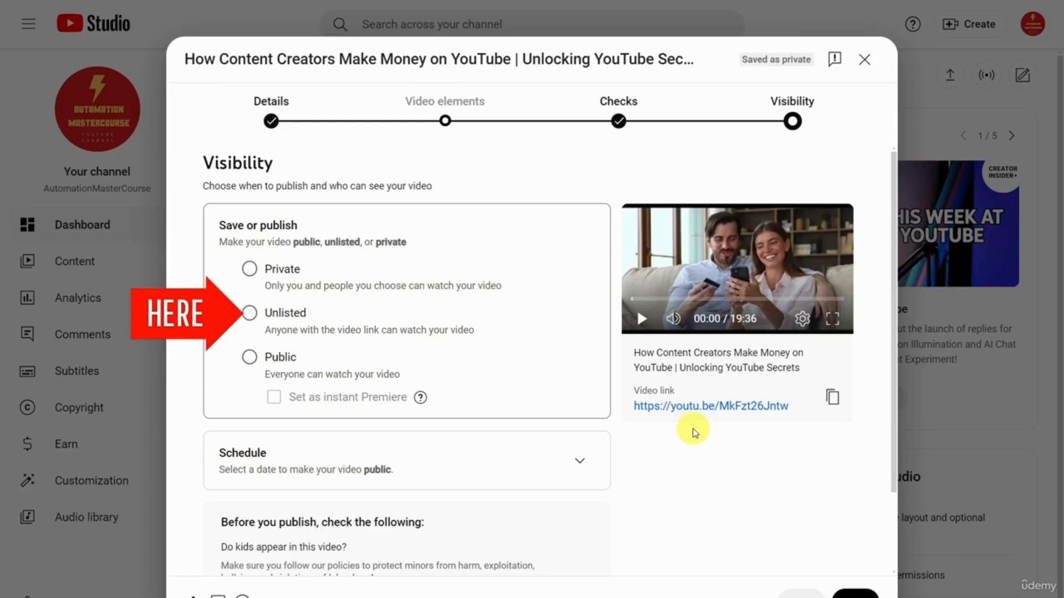
Step: Go through the Private and Unlisted visibility options and set the video to Public
{"action": "left_click", "coordinate": [249, 268]}
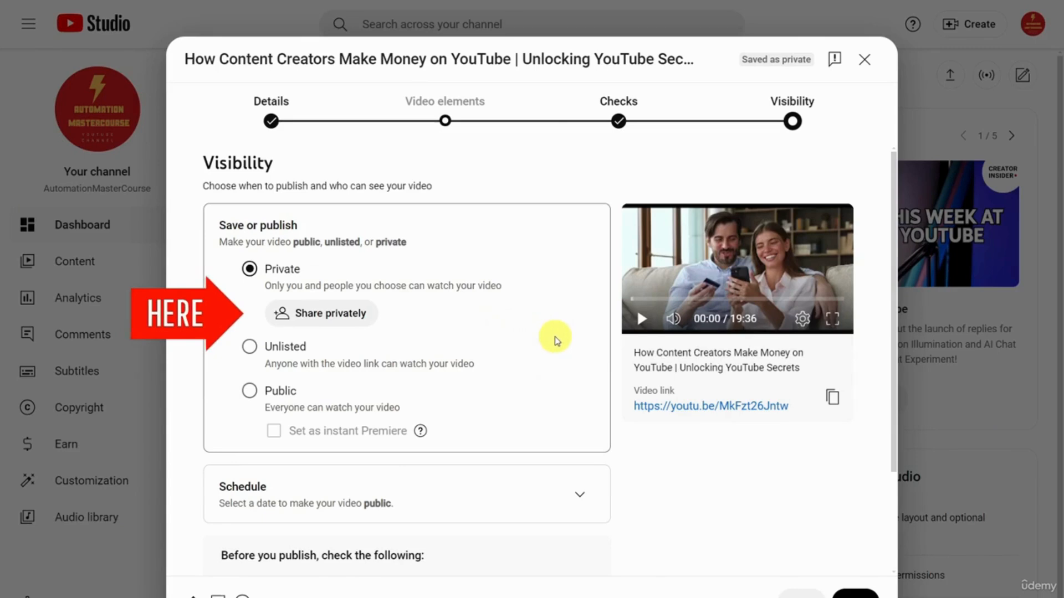
{"action": "left_click", "coordinate": [254, 347]}
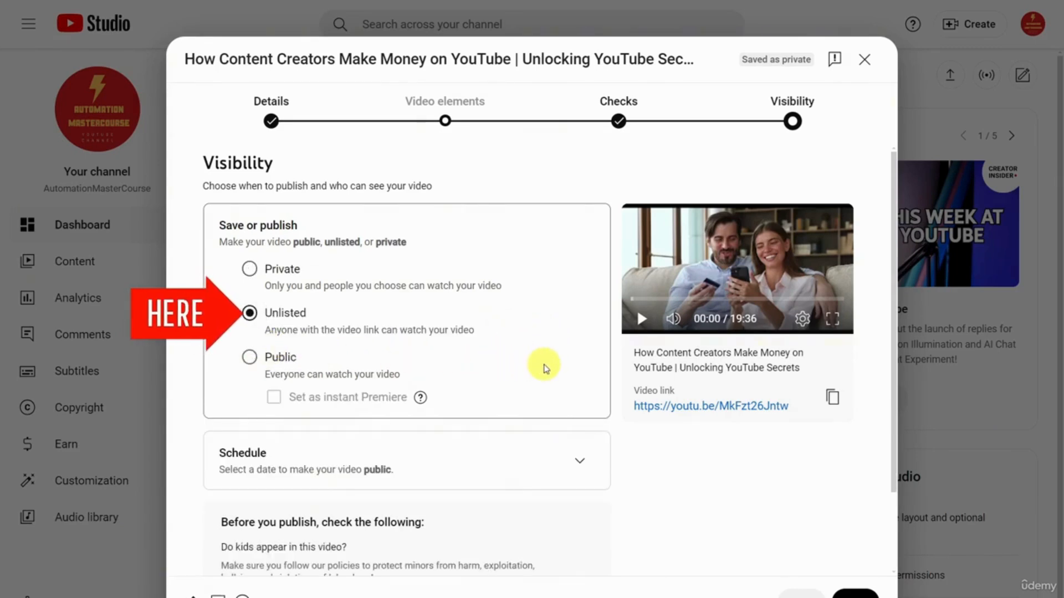
{"action": "left_click", "coordinate": [249, 357]}
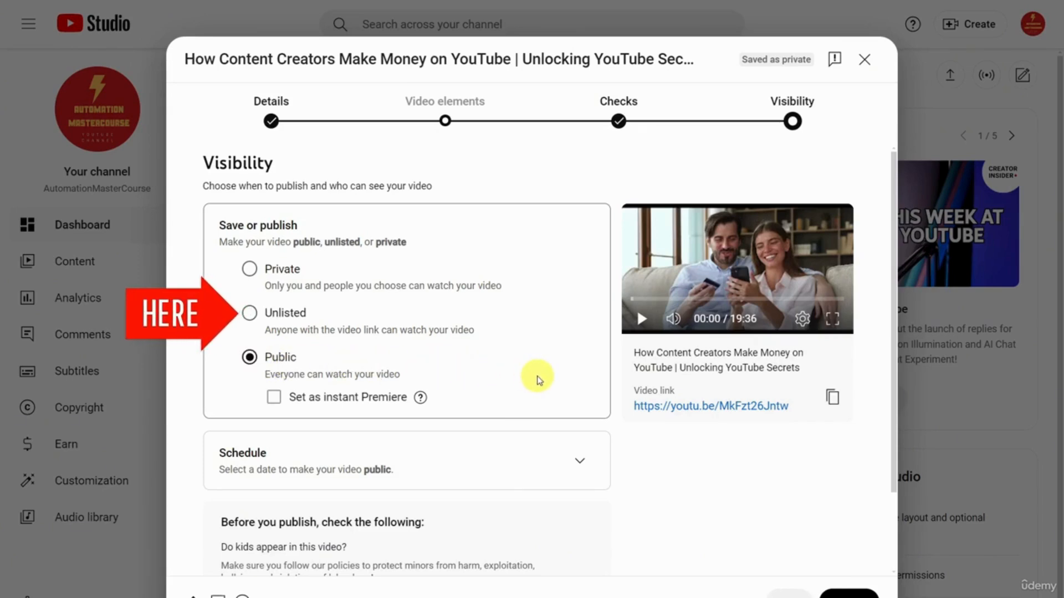
Step: Try the option to schedule the video's publication and switch between it and immediate Public visibility
{"action": "scroll", "coordinate": [537, 380], "scroll_direction": "down", "scroll_amount": 1}
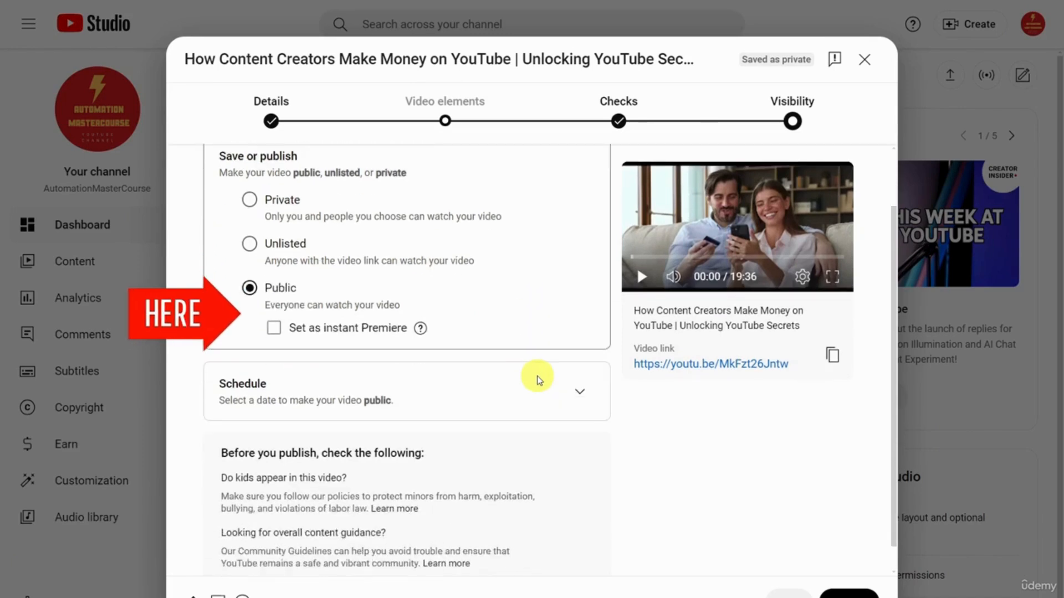
{"action": "left_click", "coordinate": [575, 388]}
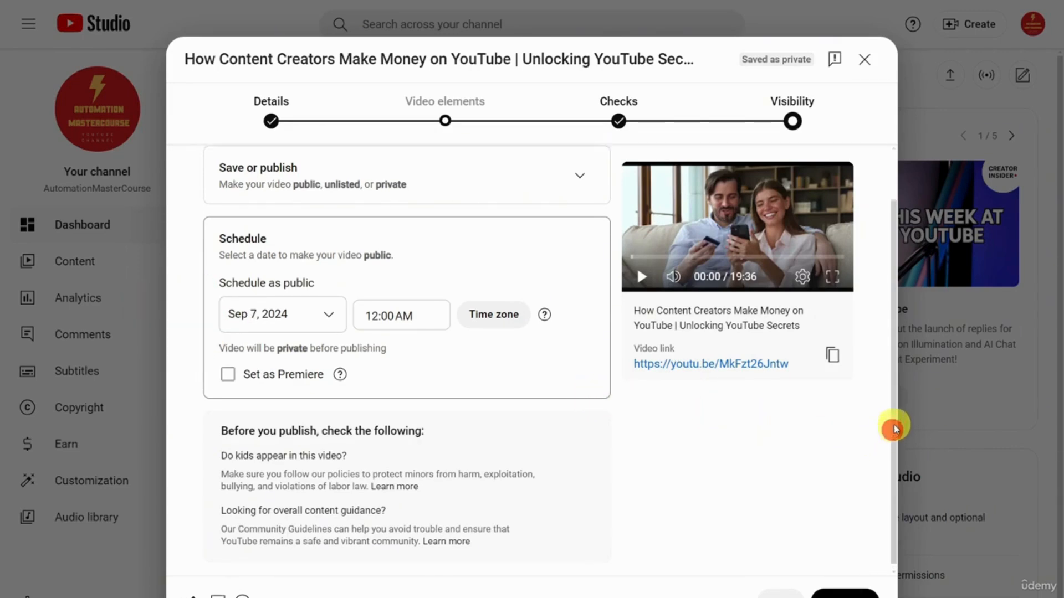
{"action": "scroll", "coordinate": [892, 427], "scroll_direction": "up", "scroll_amount": 2}
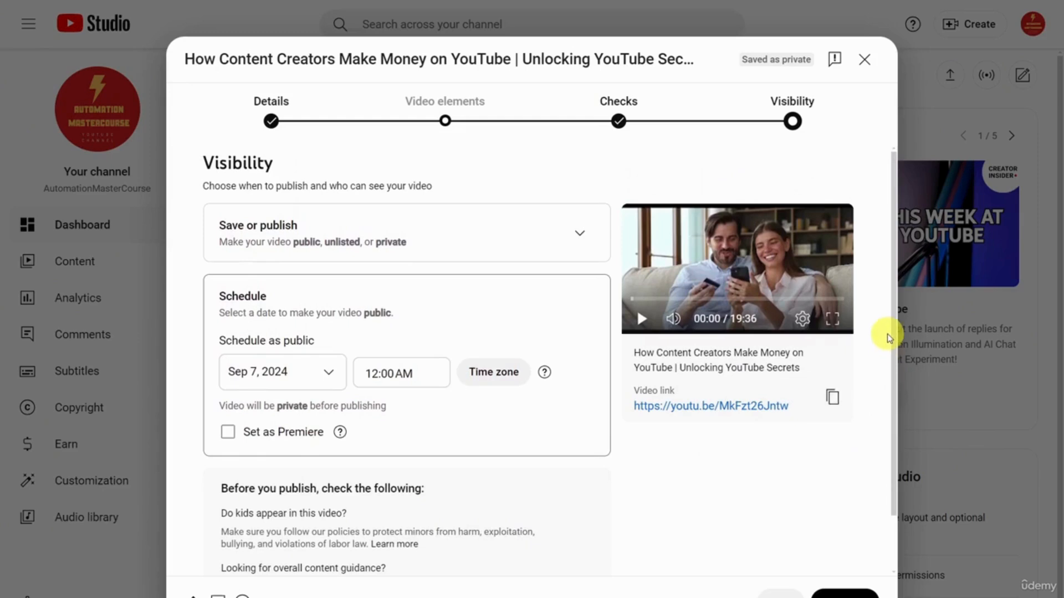
{"action": "left_click", "coordinate": [577, 242]}
{"action": "left_click", "coordinate": [272, 364]}
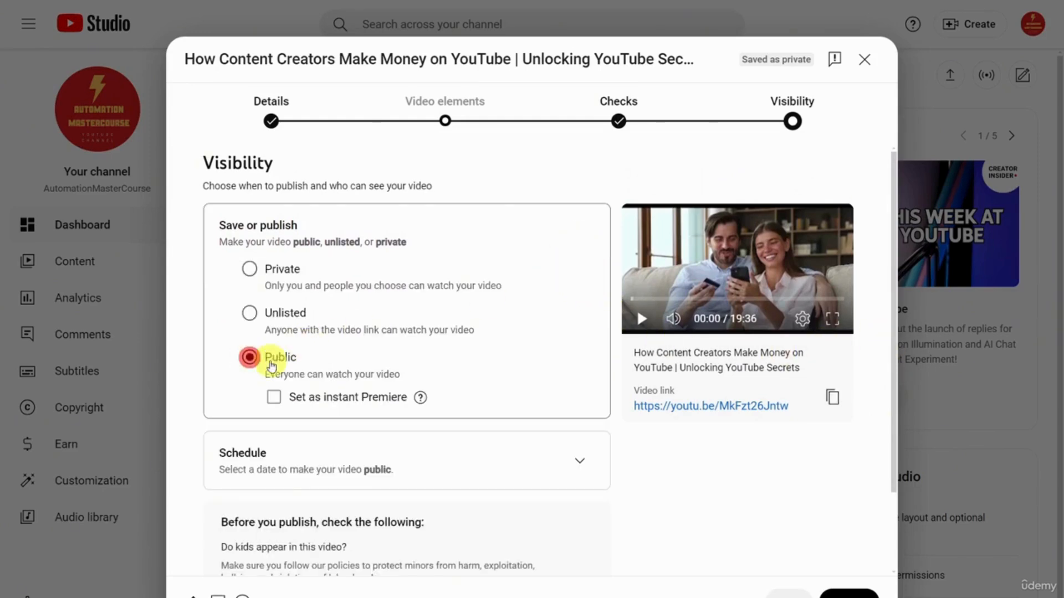
{"action": "left_click", "coordinate": [574, 466]}
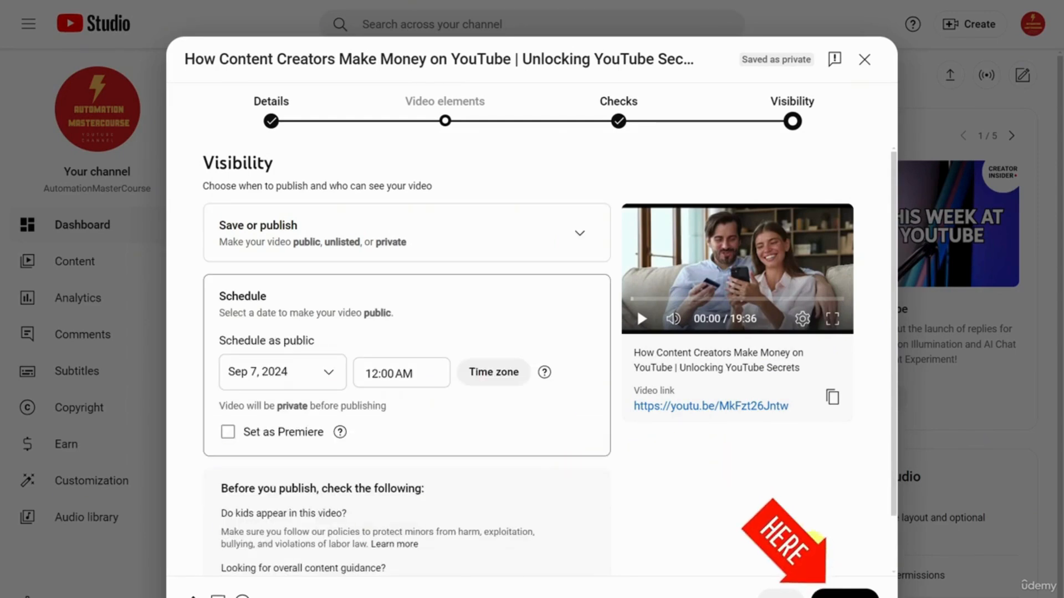
Step: Publish the video immediately with Public visibility
{"action": "scroll", "coordinate": [407, 365], "scroll_direction": "down", "scroll_amount": 1}
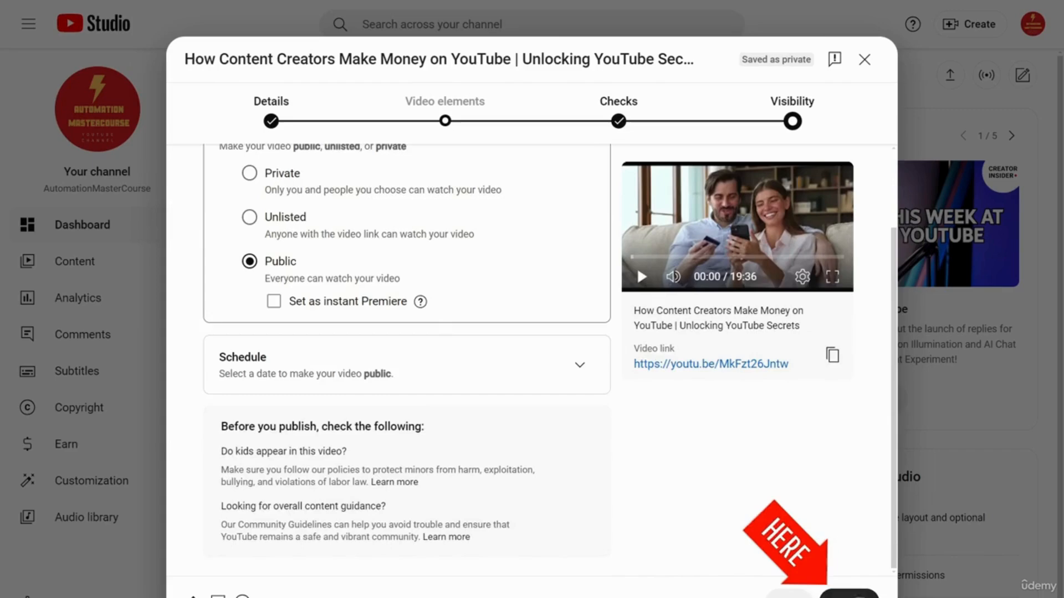
{"action": "left_click", "coordinate": [849, 593]}
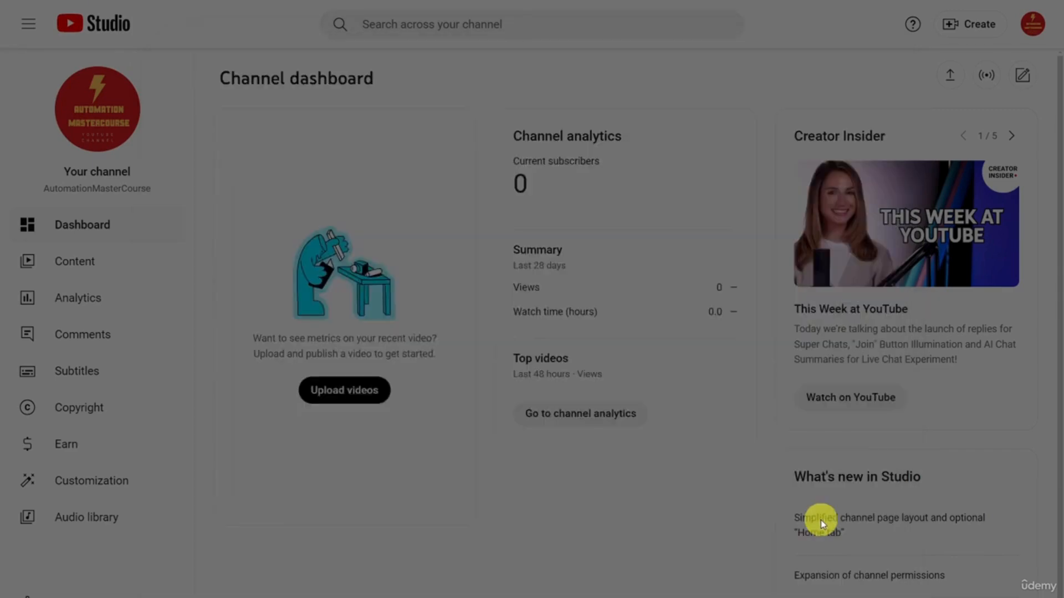
Step: Copy the published video's link and dismiss the publishing confirmation
{"action": "left_click", "coordinate": [675, 440]}
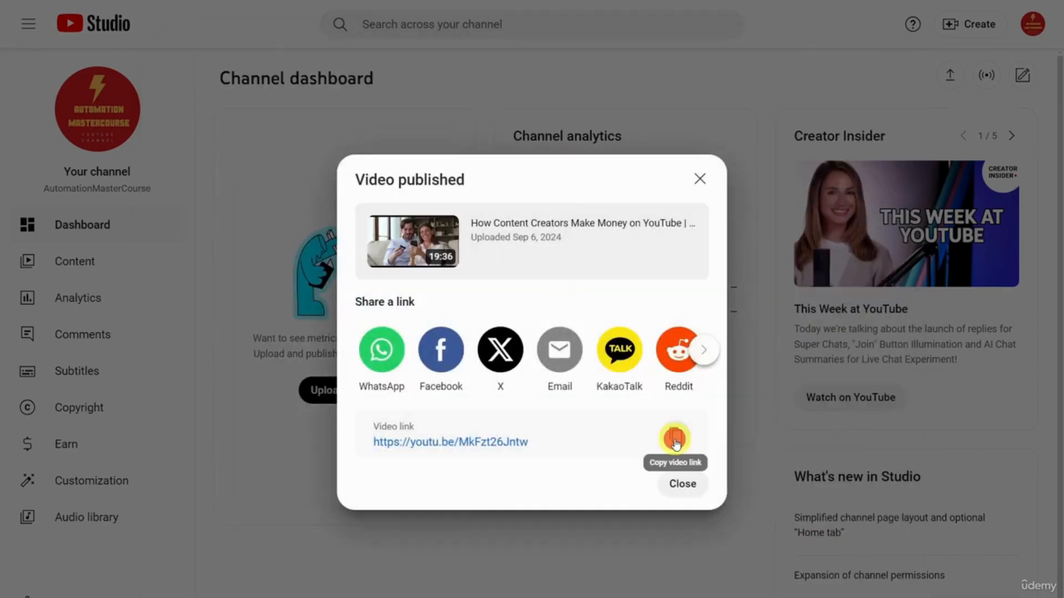
{"action": "left_click", "coordinate": [682, 483]}
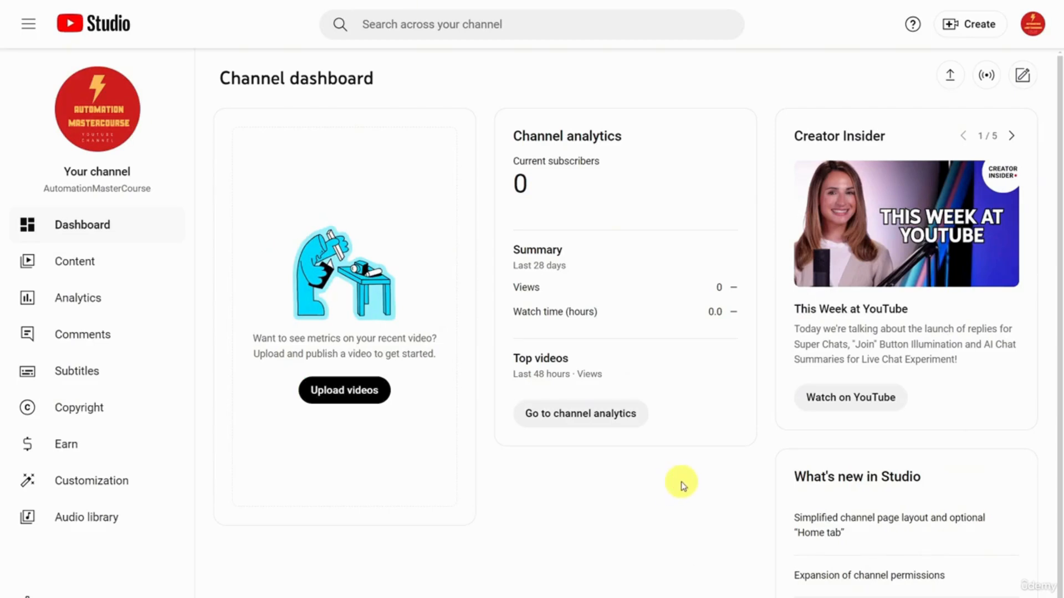
Step: Check the new video's performance on the channel dashboard and its entry in the channel content list, then return to the dashboard
{"action": "left_click", "coordinate": [95, 227]}
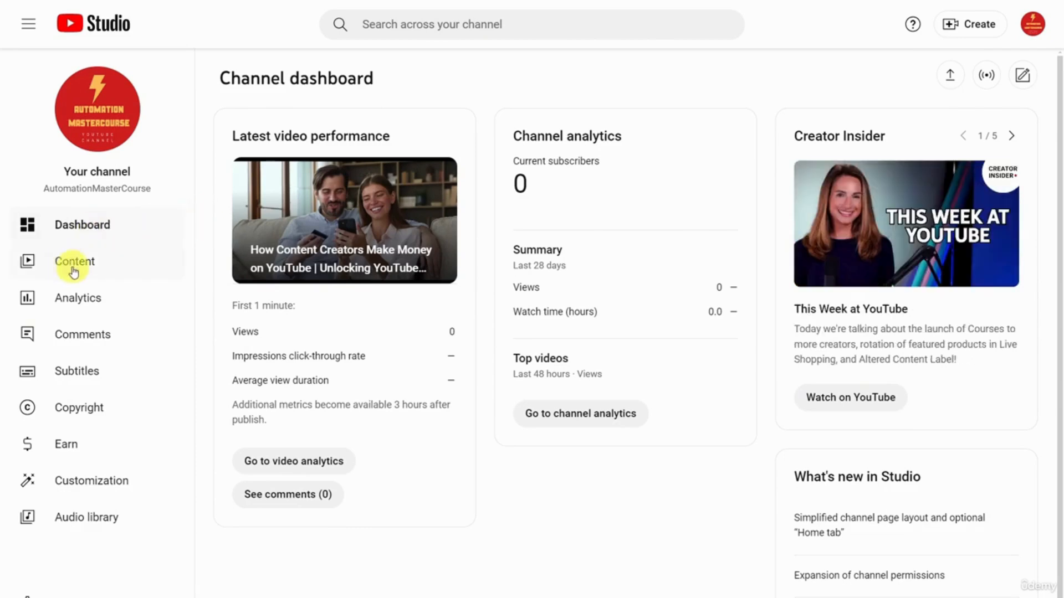
{"action": "left_click", "coordinate": [73, 270]}
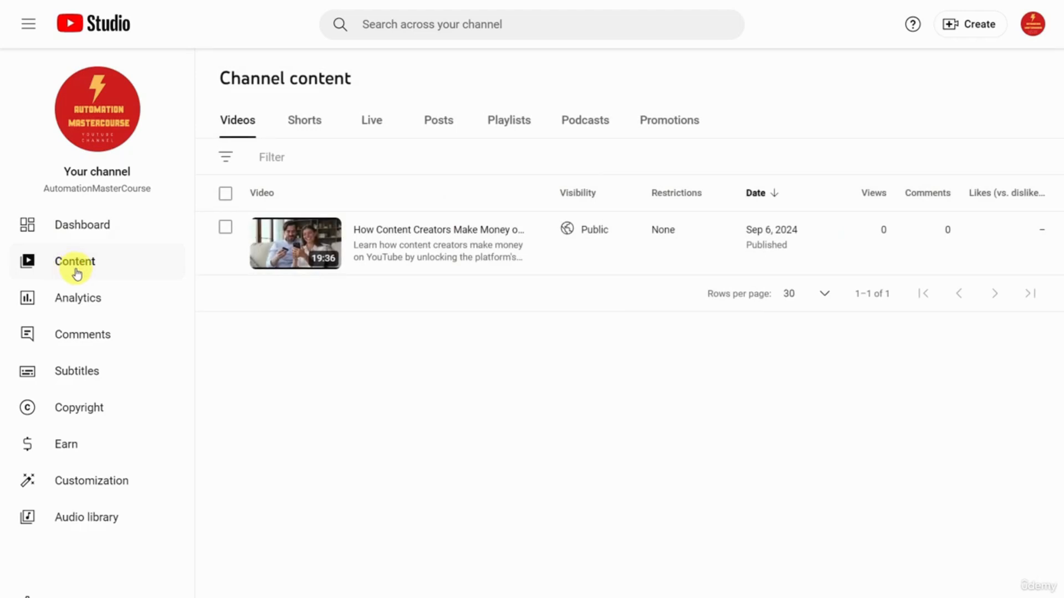
{"action": "mouse_move", "coordinate": [598, 243]}
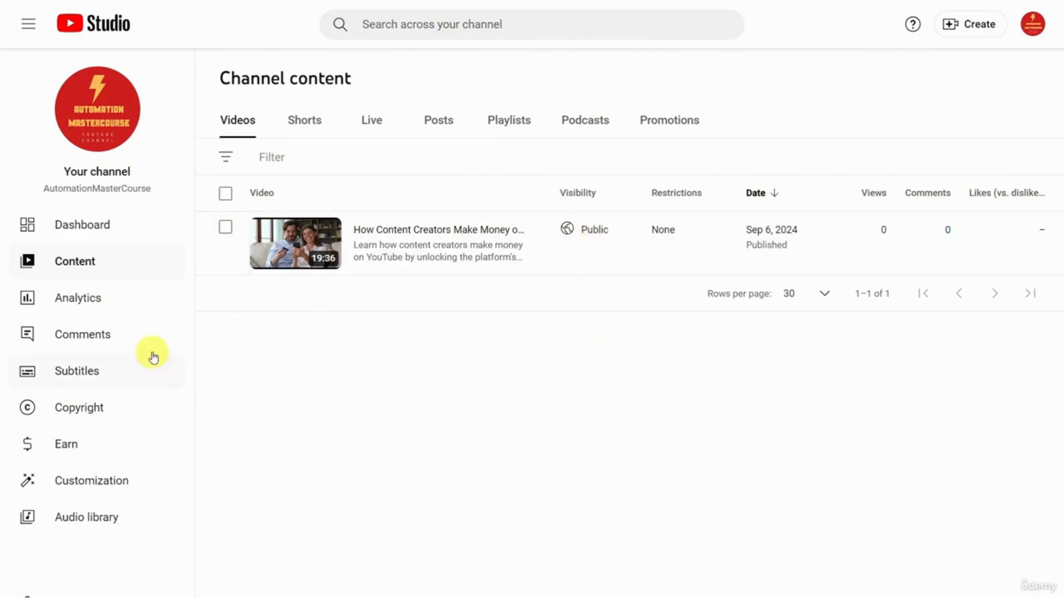
{"action": "left_click", "coordinate": [95, 226]}
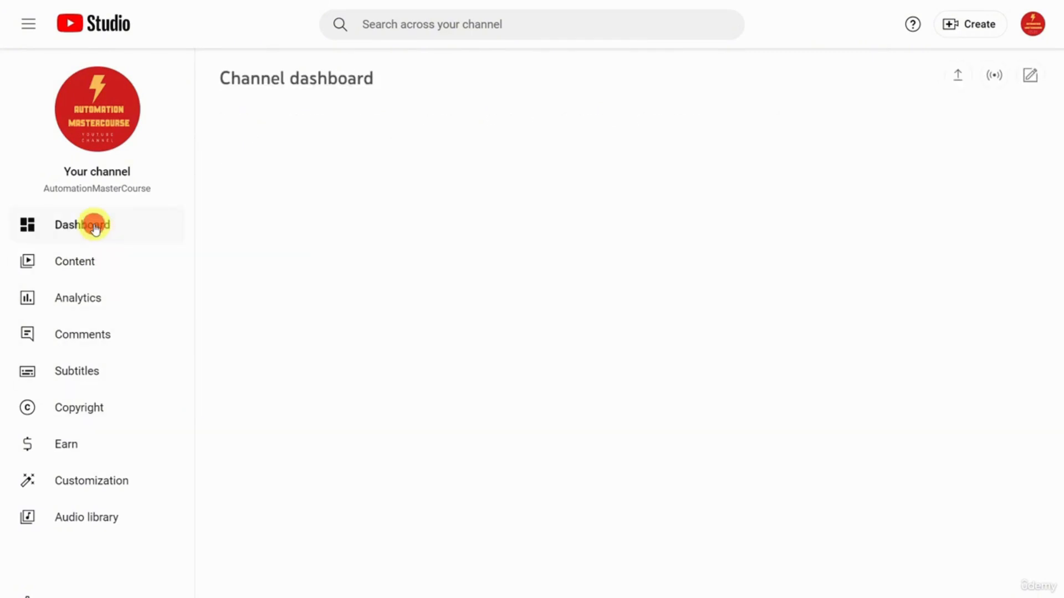